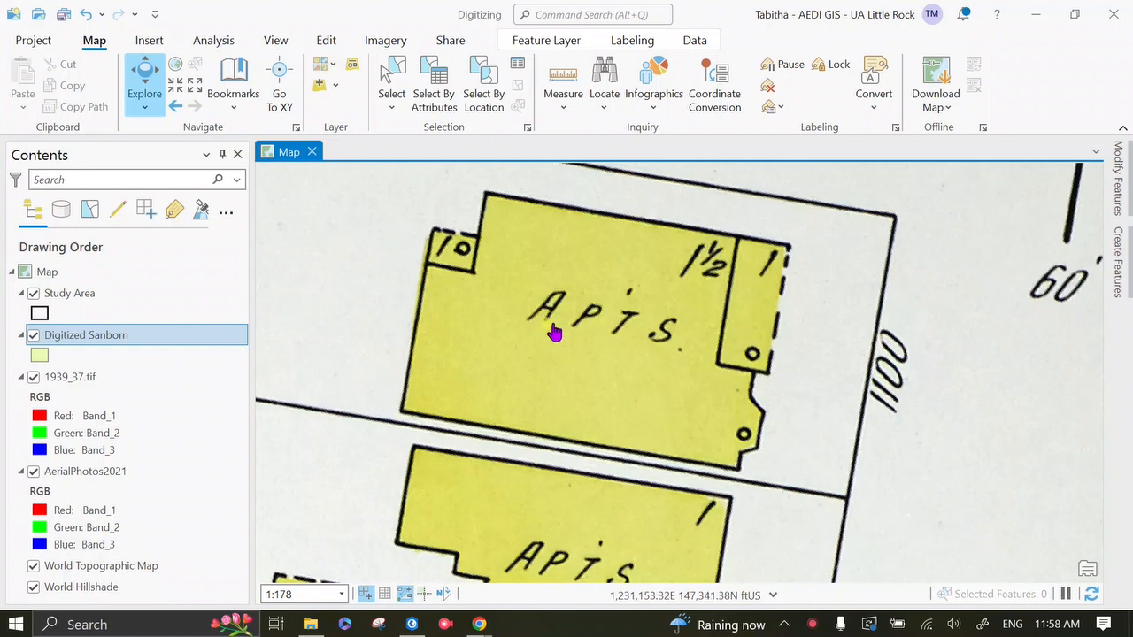
Step: Save the pending edits to the map's features
left_click(543, 42)
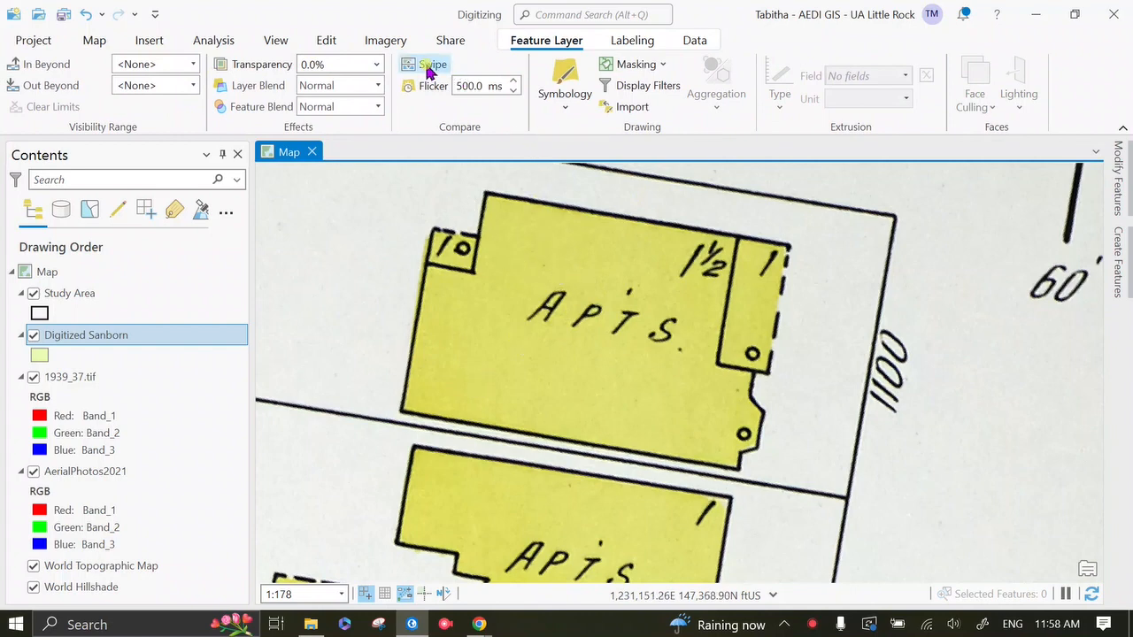
left_click(327, 42)
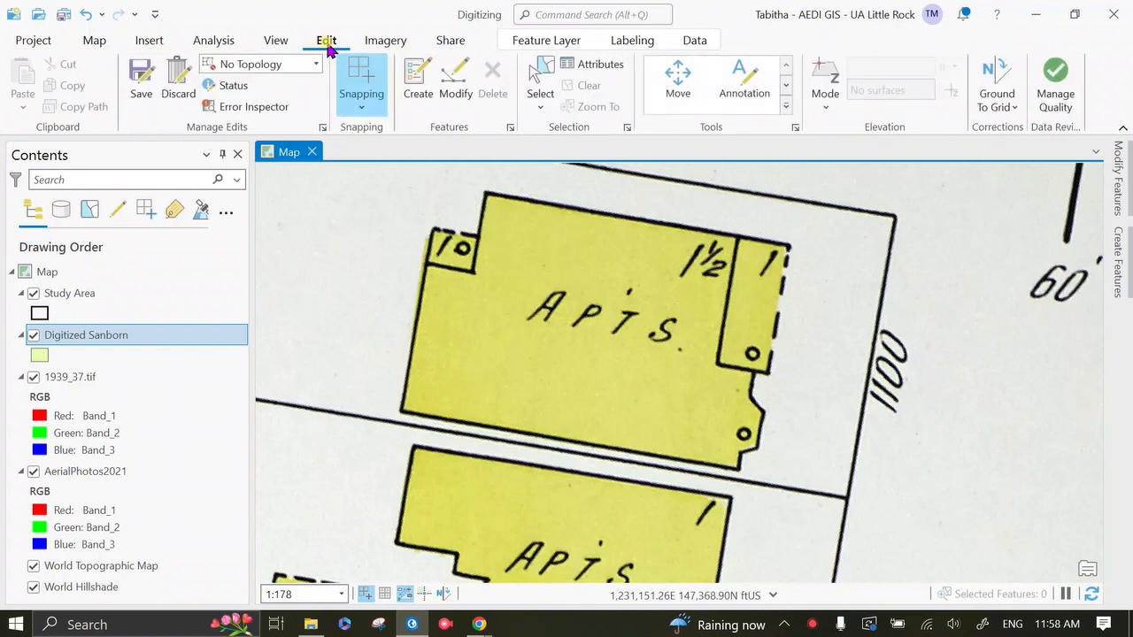
left_click(142, 78)
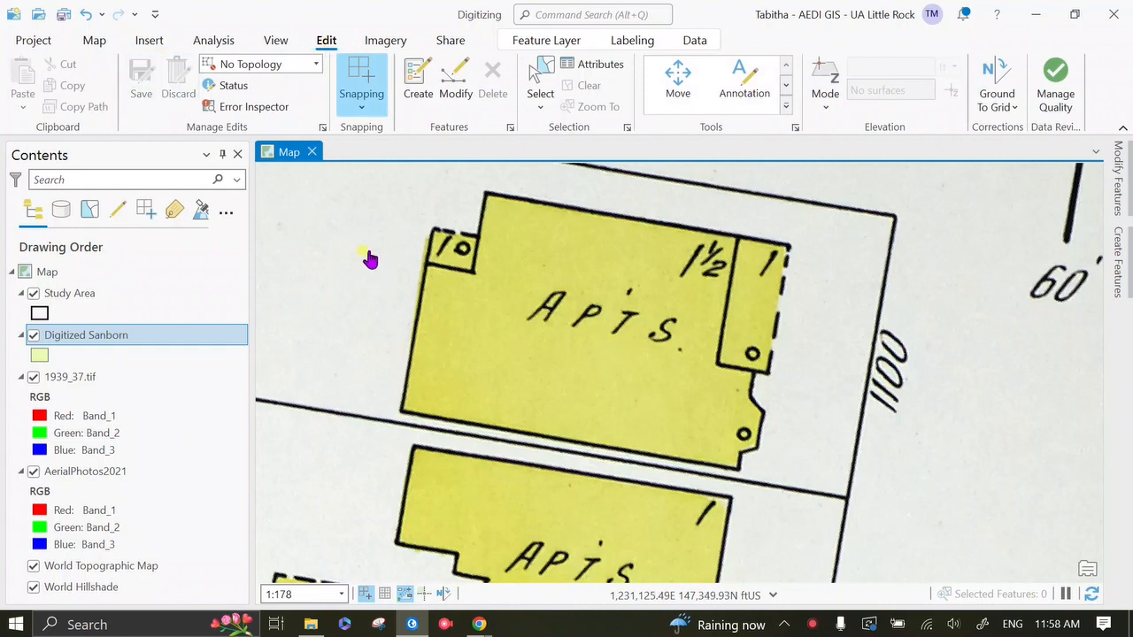
Step: Review the available snapping options, including edge snapping
left_click(359, 109)
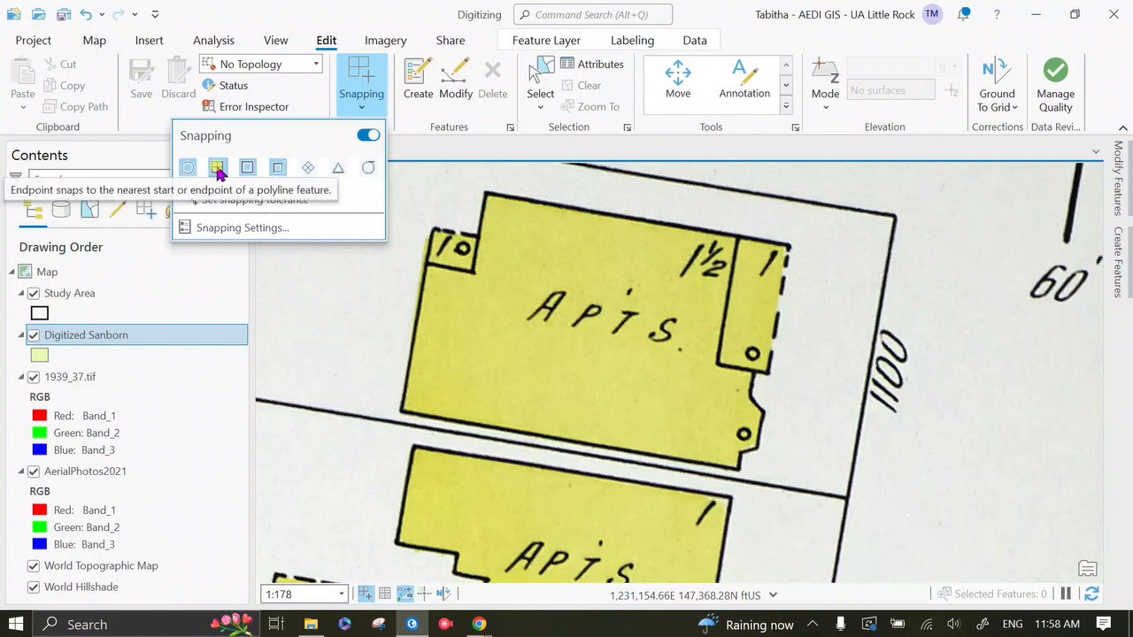
left_click(280, 170)
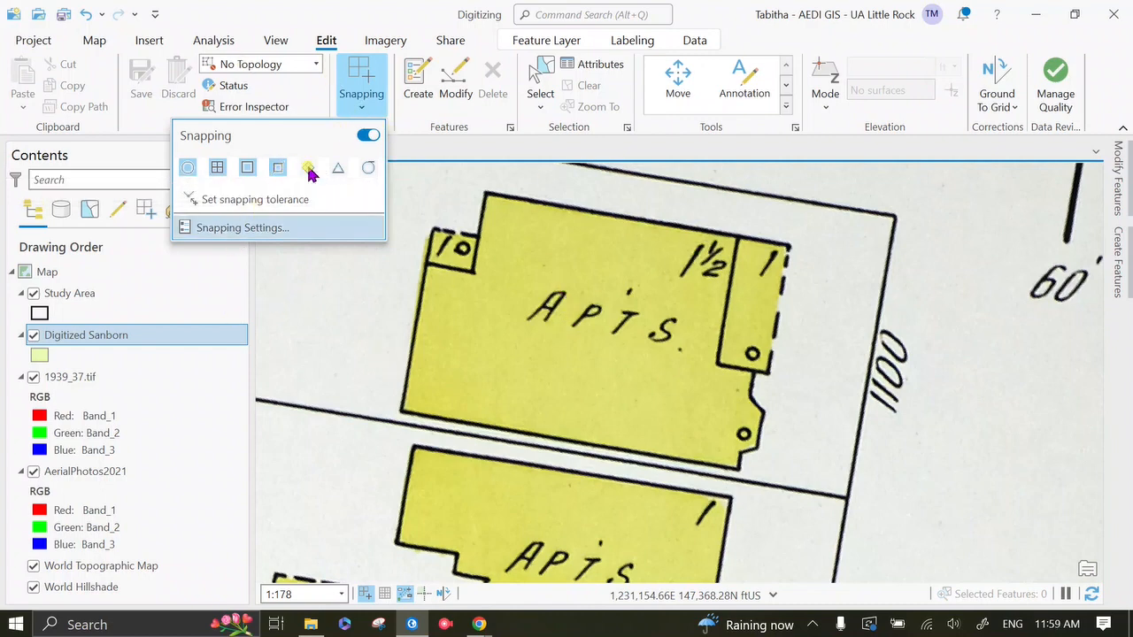
left_click(380, 113)
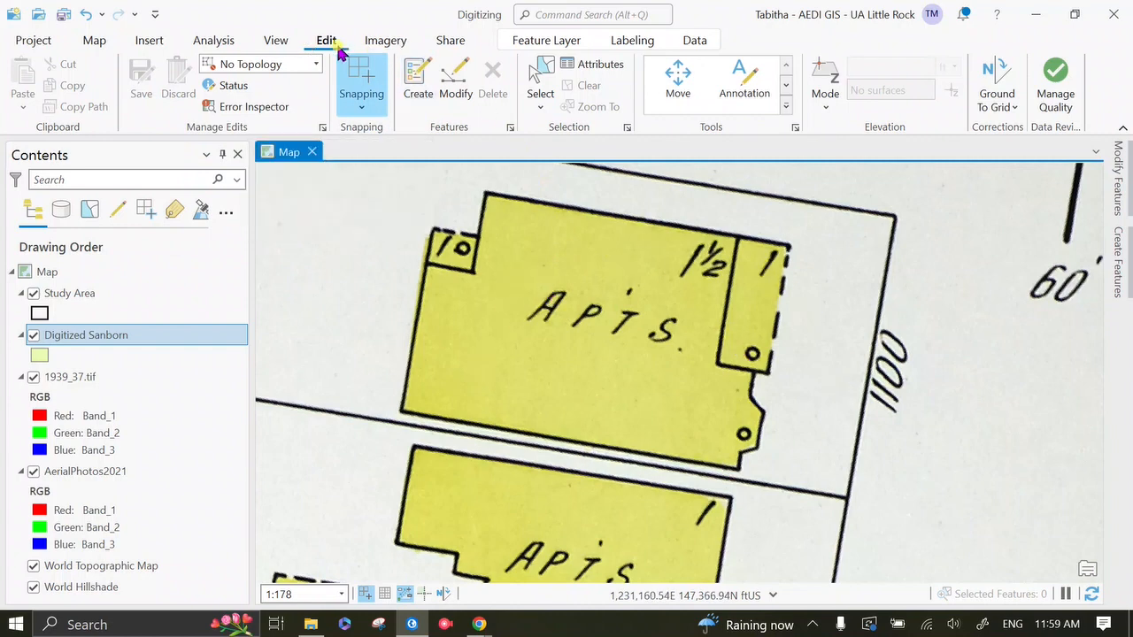
Step: Create a Digitized Sanborn rectangle over the northern APTS building, tracing its full north edge and its dashed east side
left_click(422, 82)
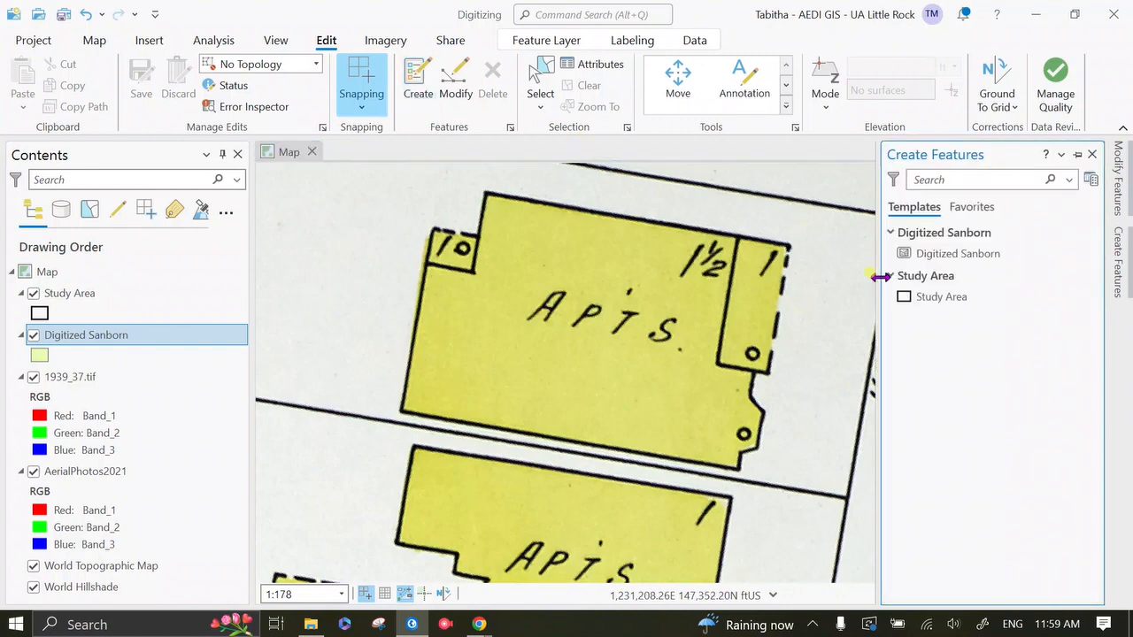
left_click(944, 257)
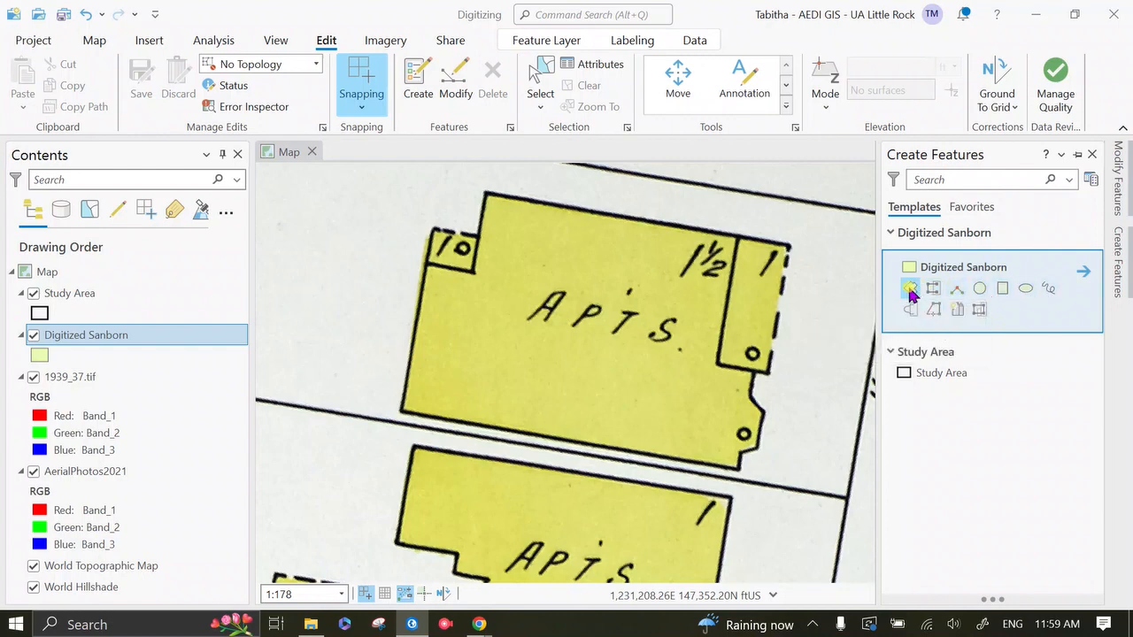
left_click(1004, 289)
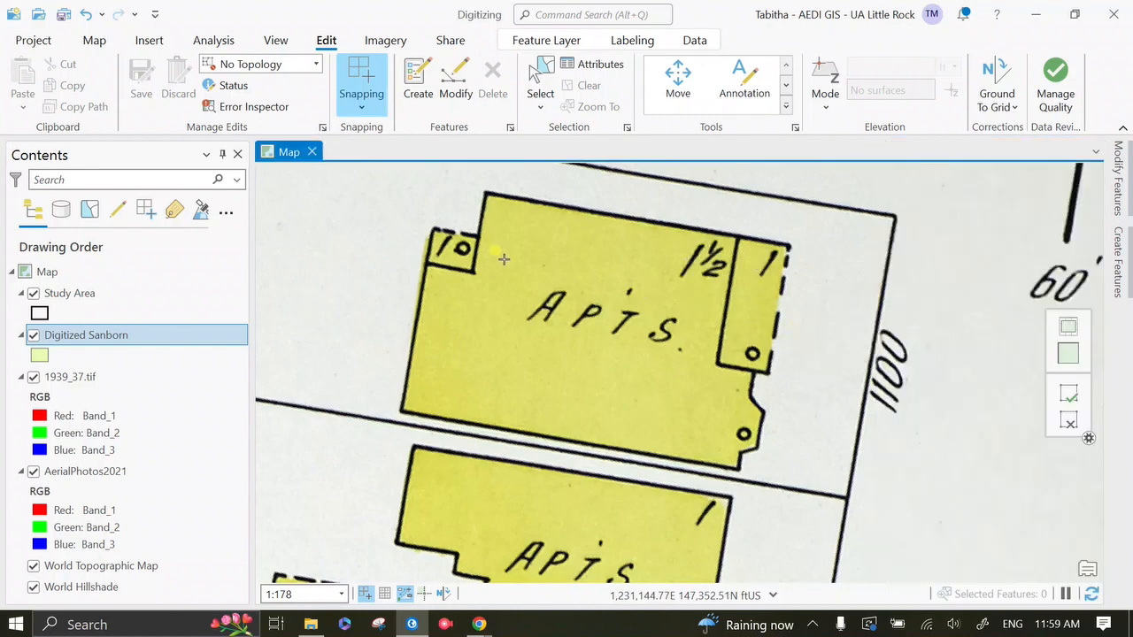
left_click(483, 191)
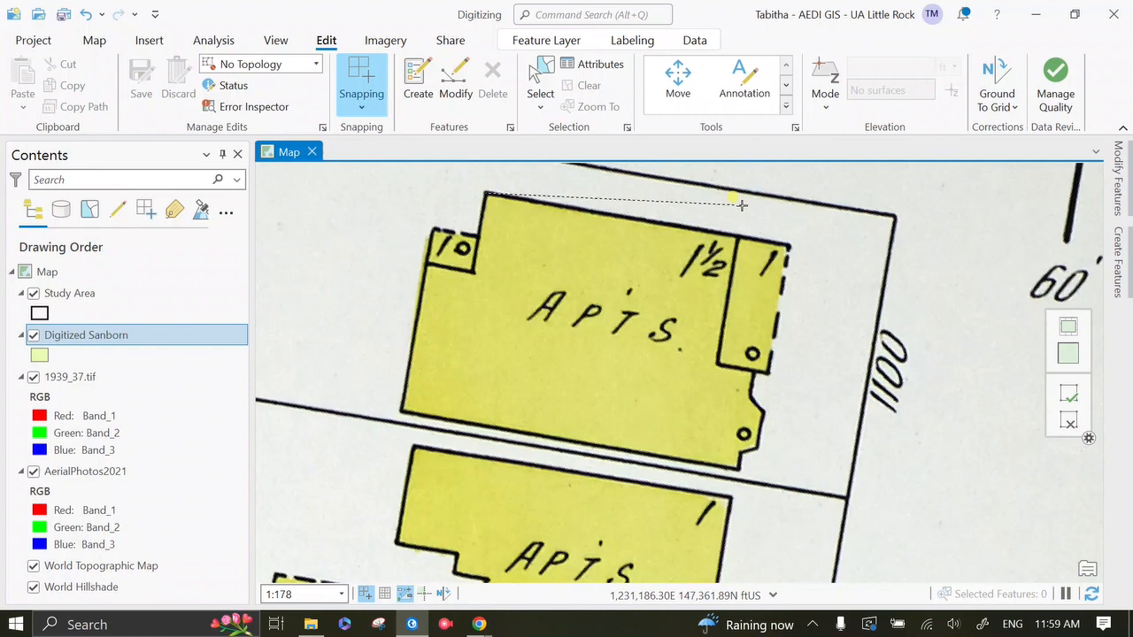
left_click(784, 241)
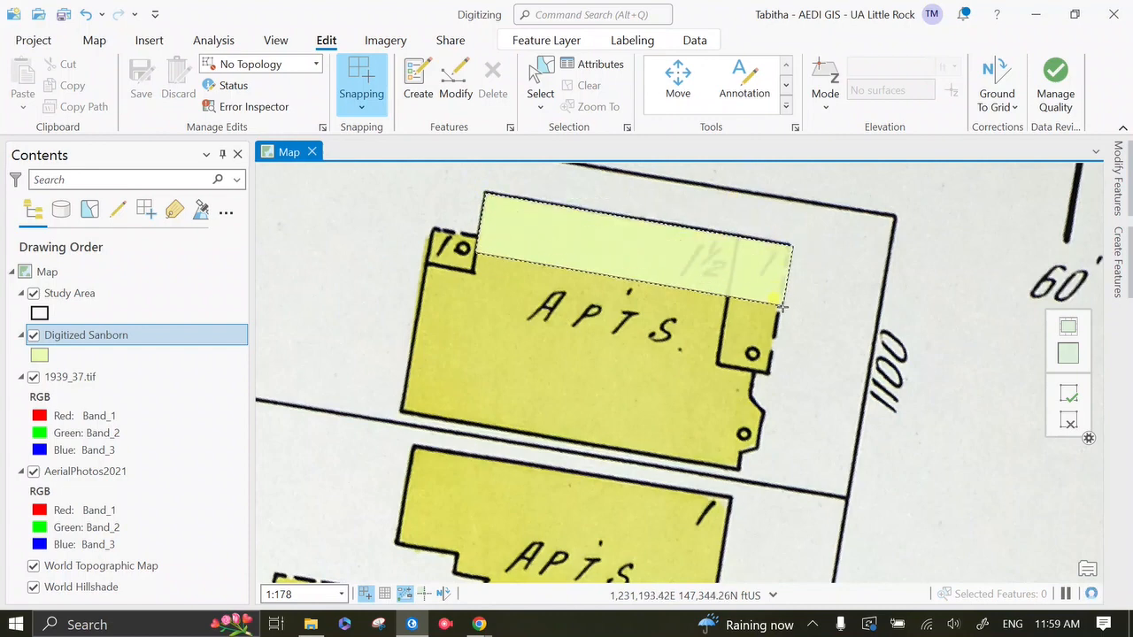
left_click(769, 373)
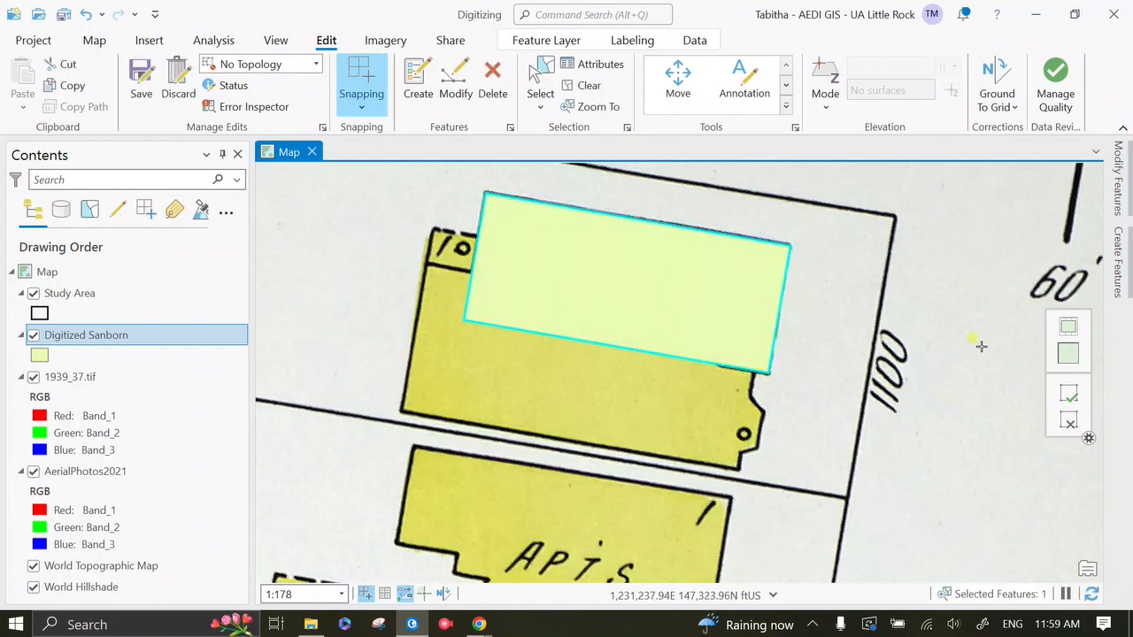
left_click(1062, 399)
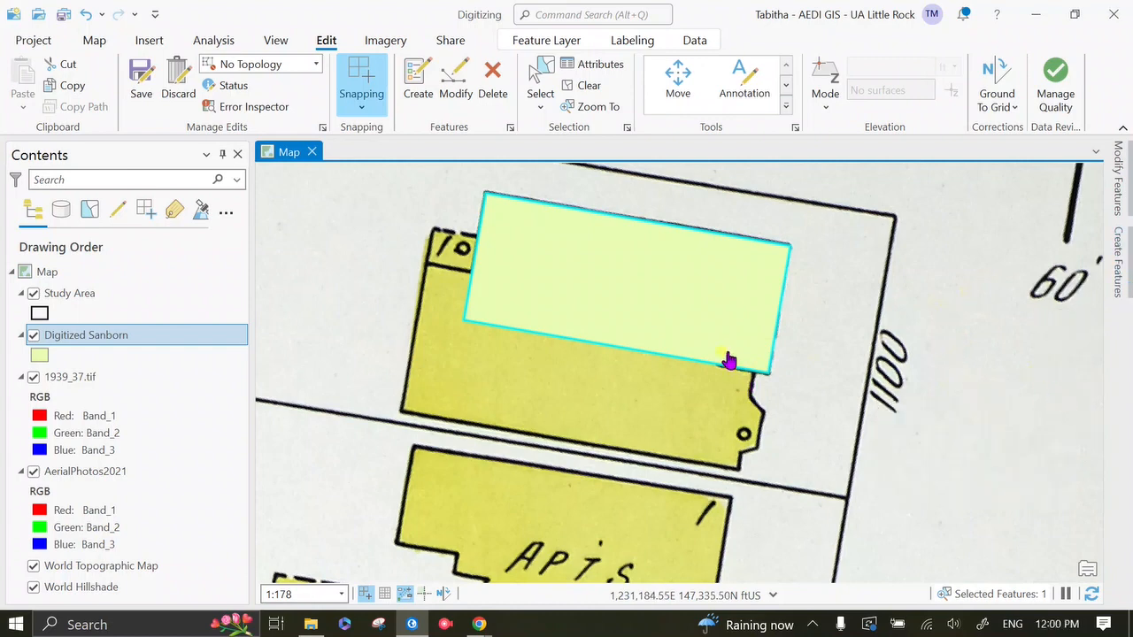
right_click(694, 325)
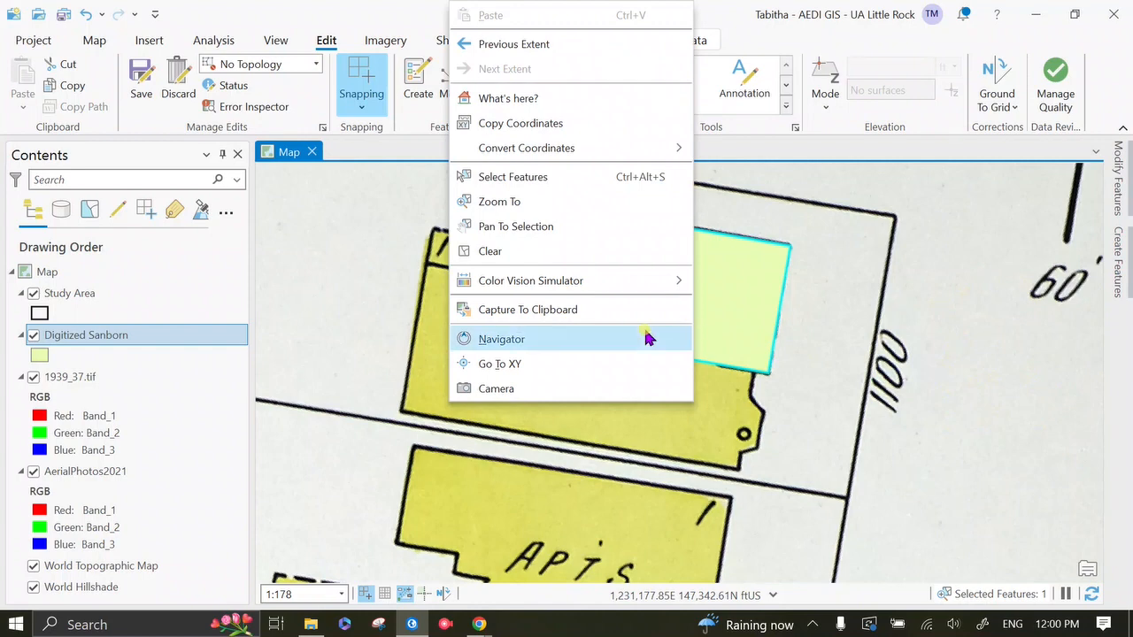
left_click(856, 288)
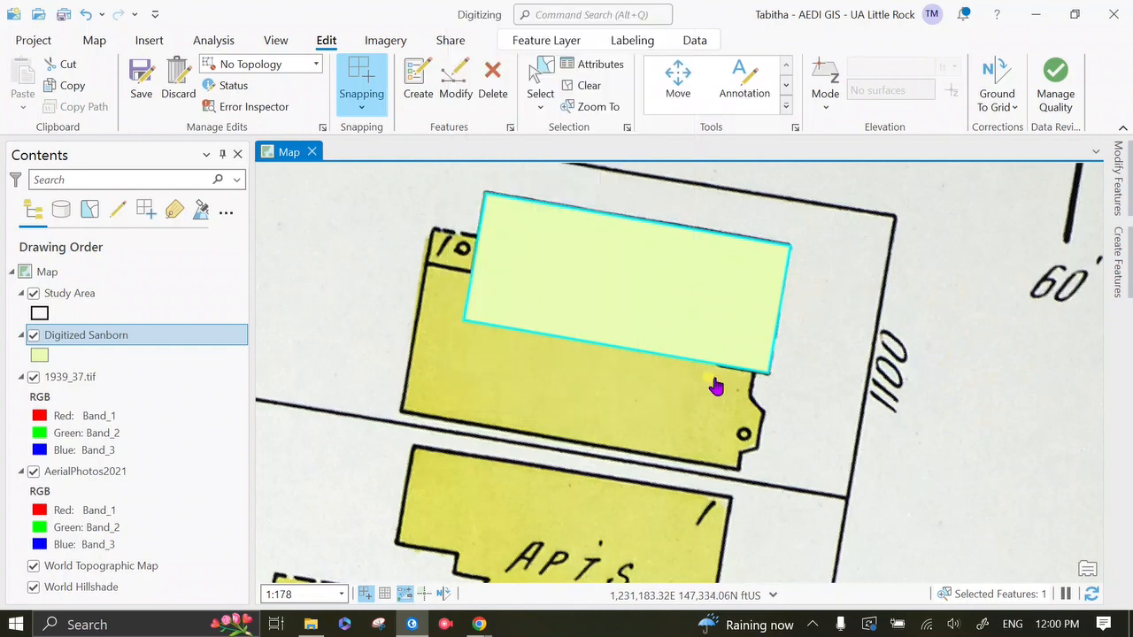
left_click_drag(711, 373, 688, 374)
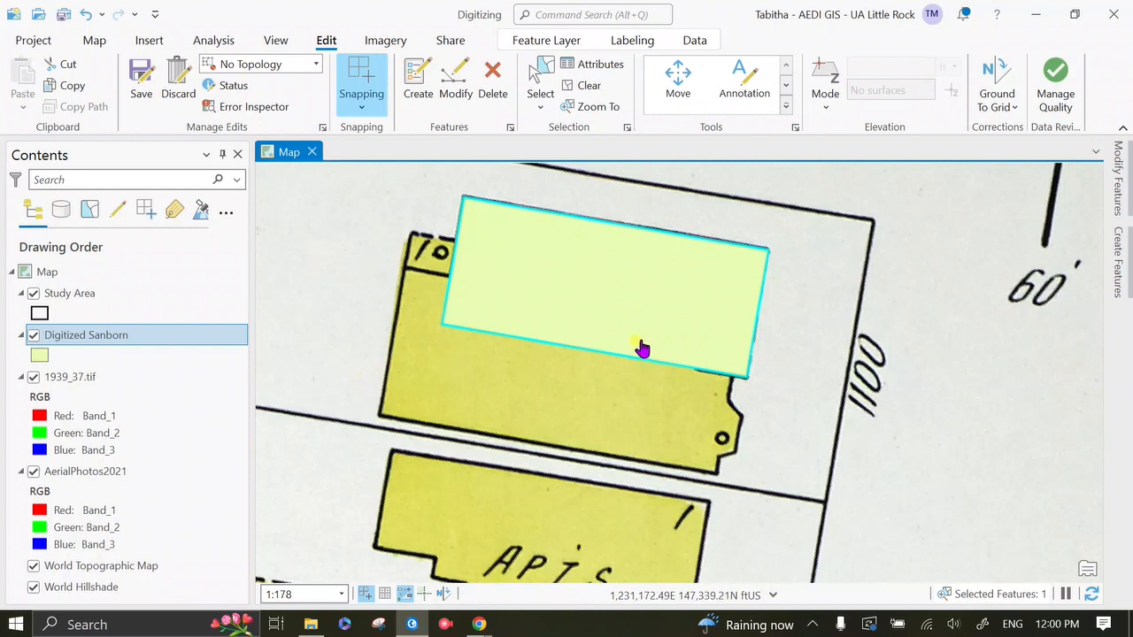
Step: Start reshaping the rectangle from its west edge with a perpendicular segment about 8 ft long along the small annex's dashed north side
left_click(457, 80)
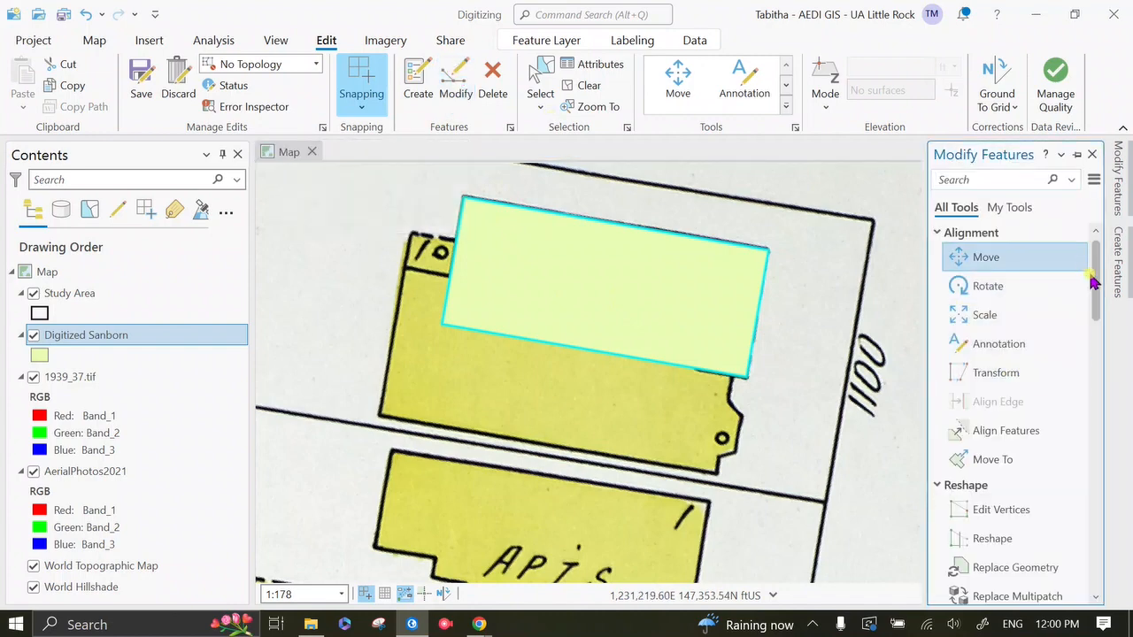
left_click_drag(1097, 278, 1104, 341)
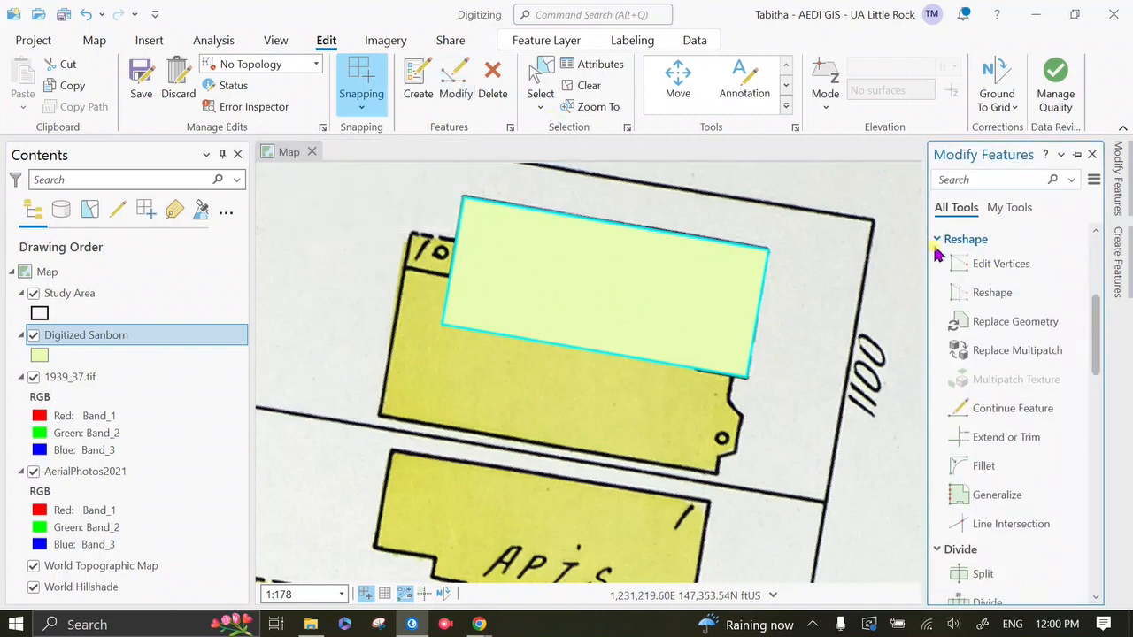
left_click(991, 295)
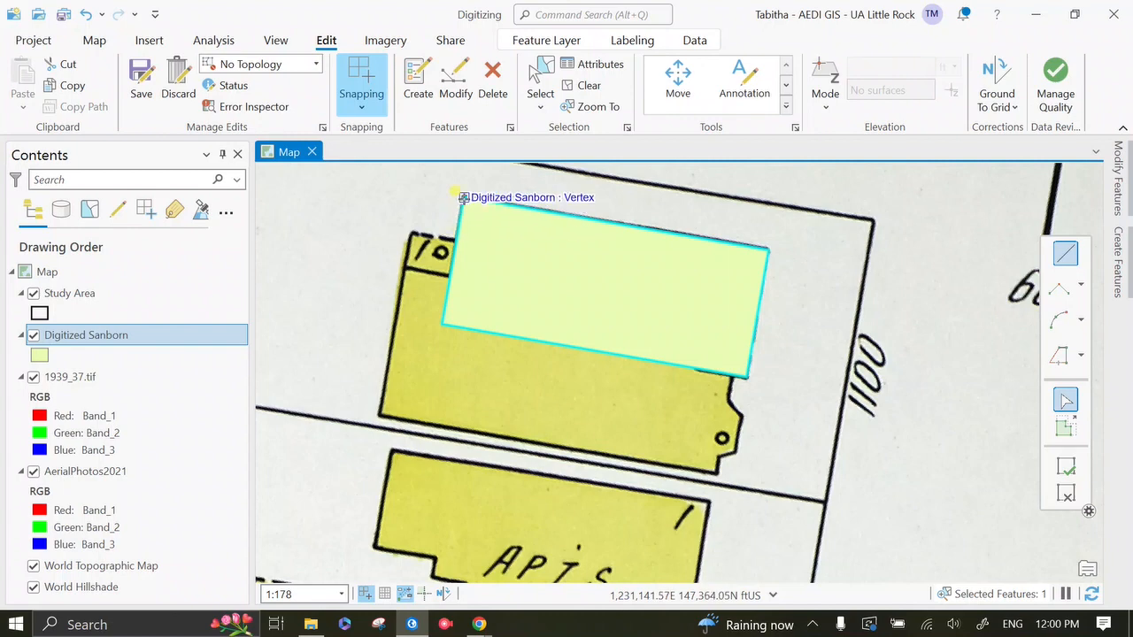
scroll(452, 247, "down", 2)
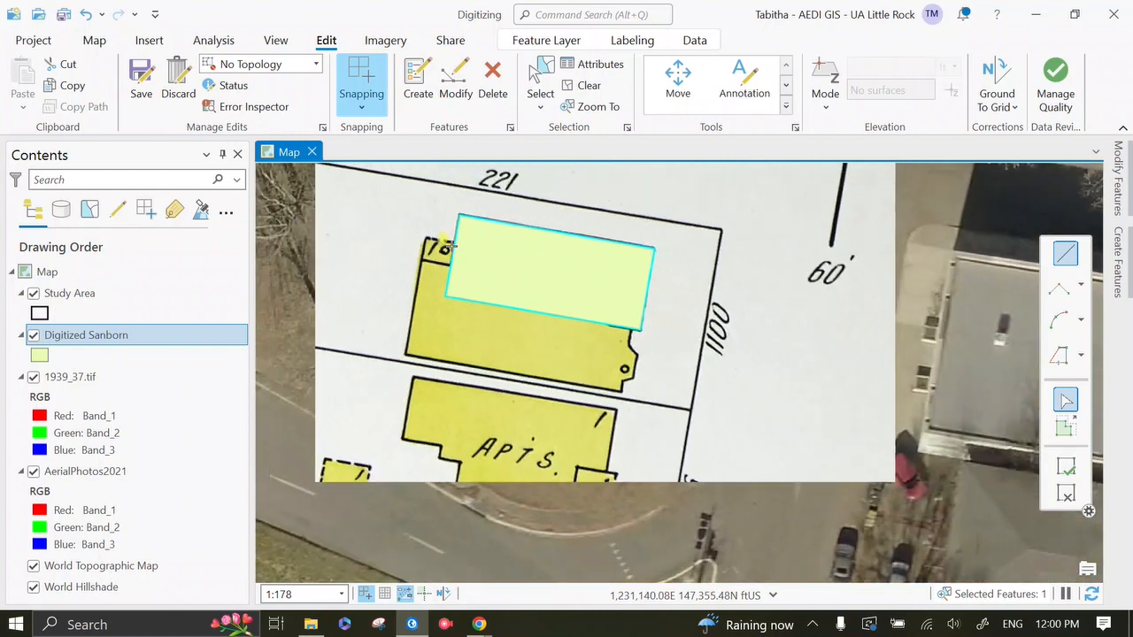
scroll(451, 247, "up", 4)
scroll(451, 247, "up", 2)
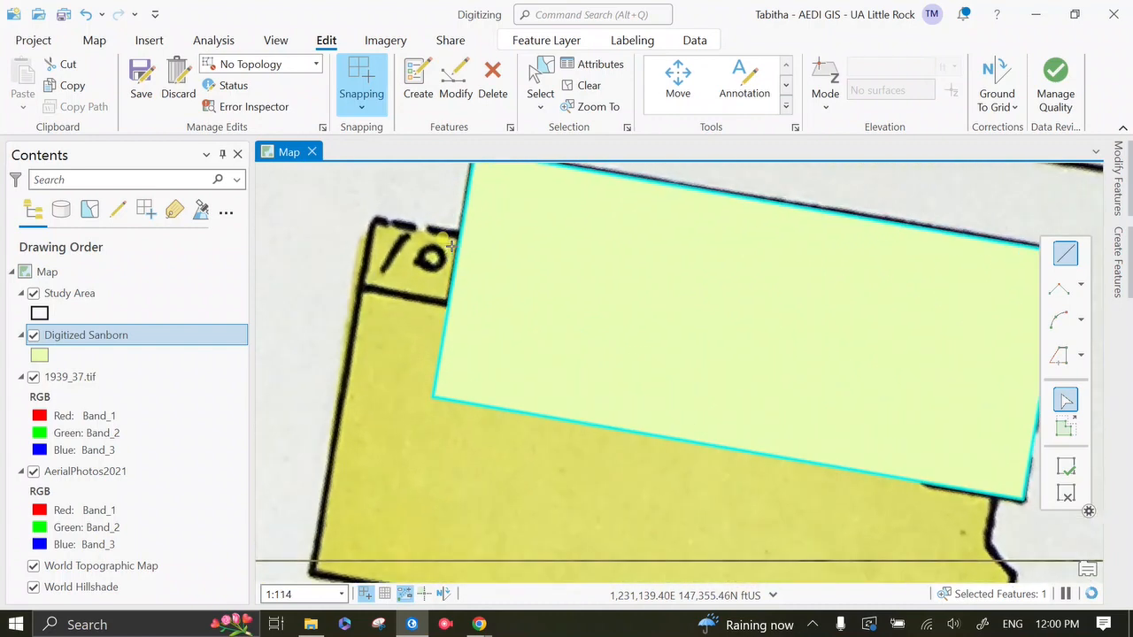
scroll(451, 247, "down", 2)
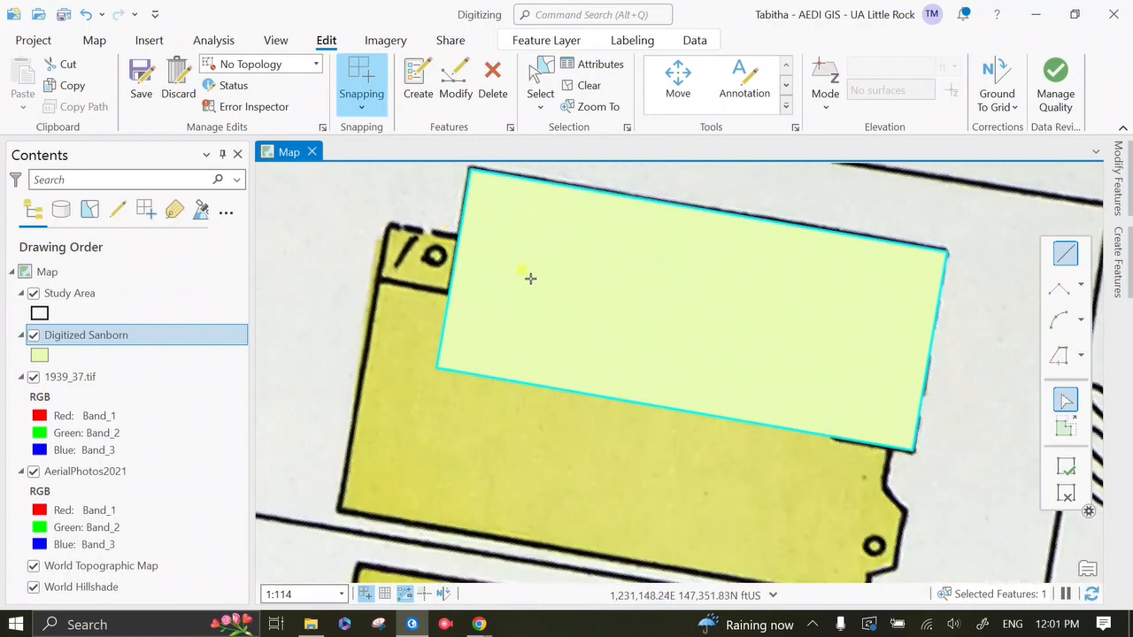
left_click_drag(529, 285, 555, 328)
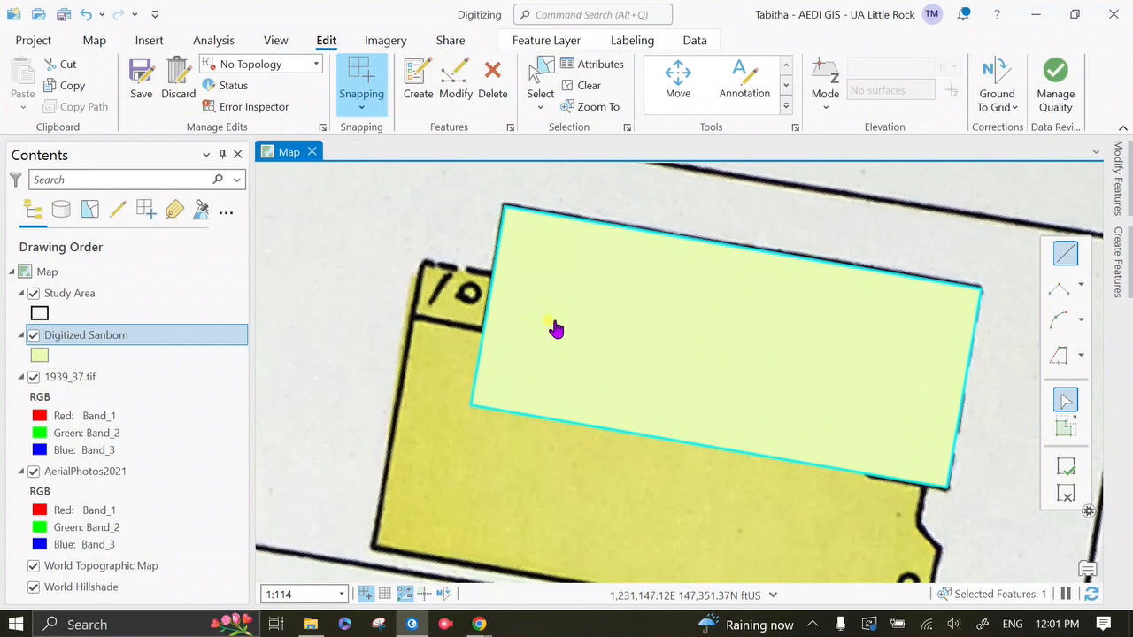
left_click_drag(575, 307, 548, 288)
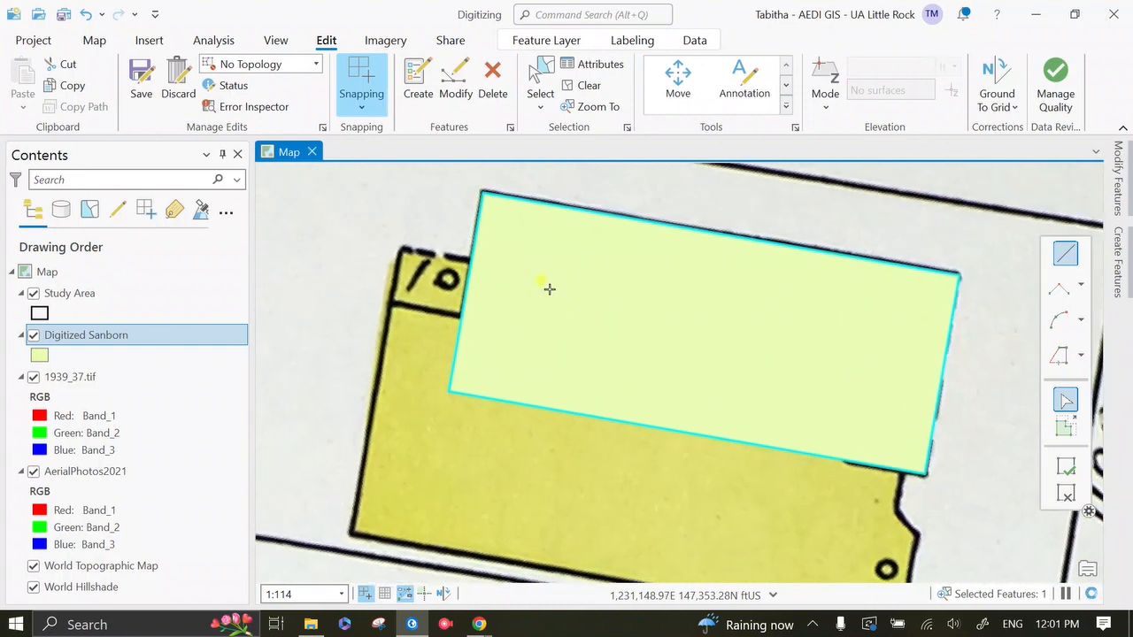
left_click(470, 260)
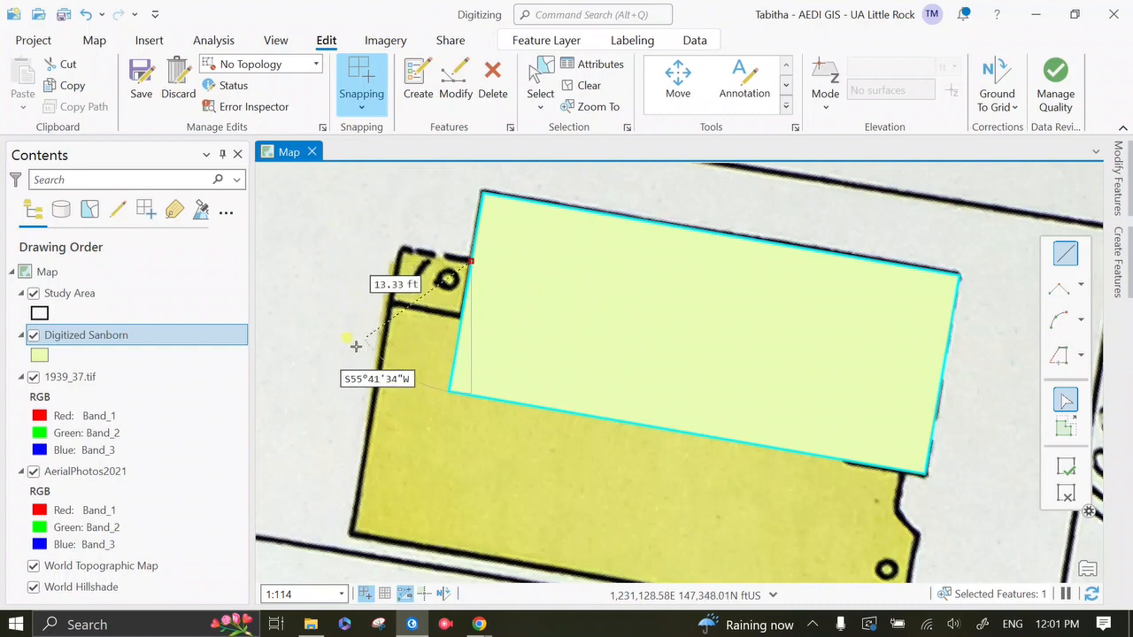
right_click(465, 292)
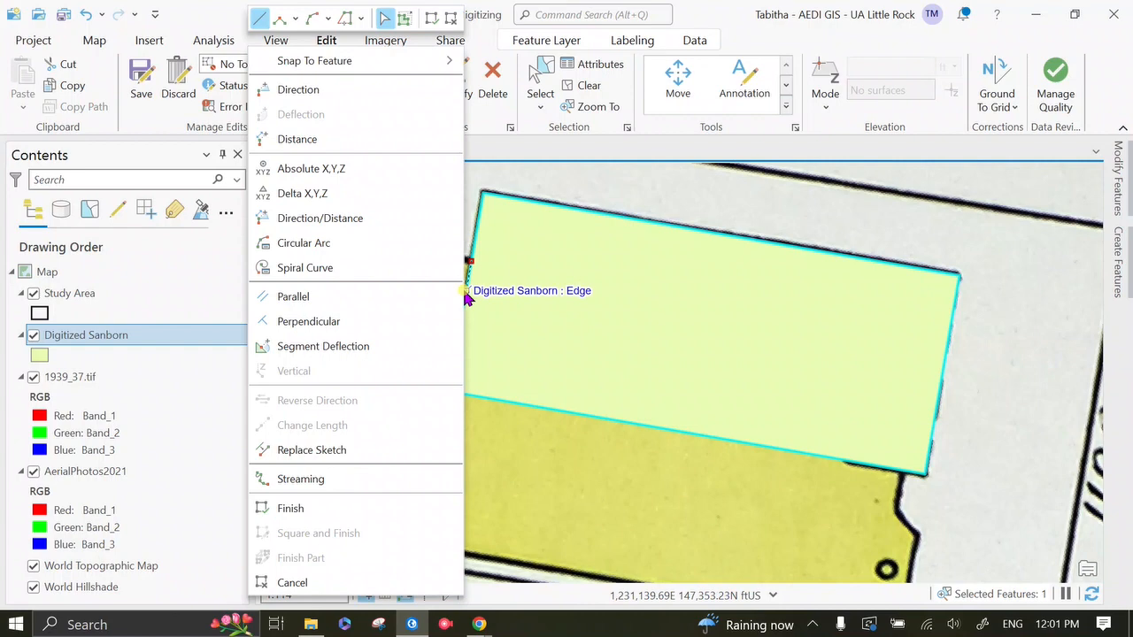
left_click(435, 311)
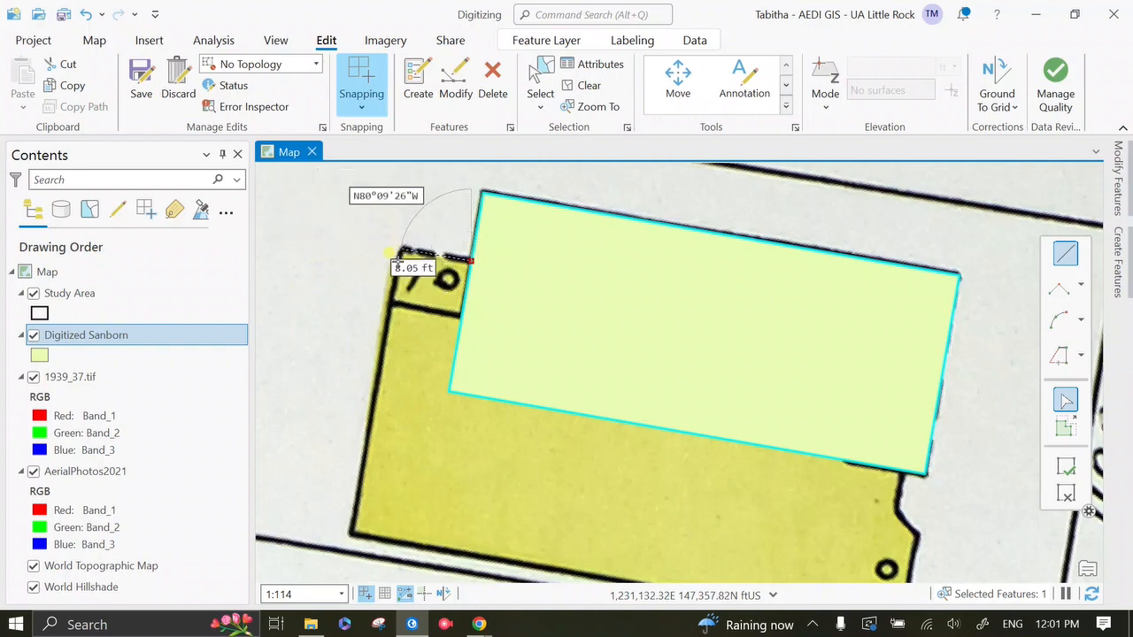
left_click(393, 249)
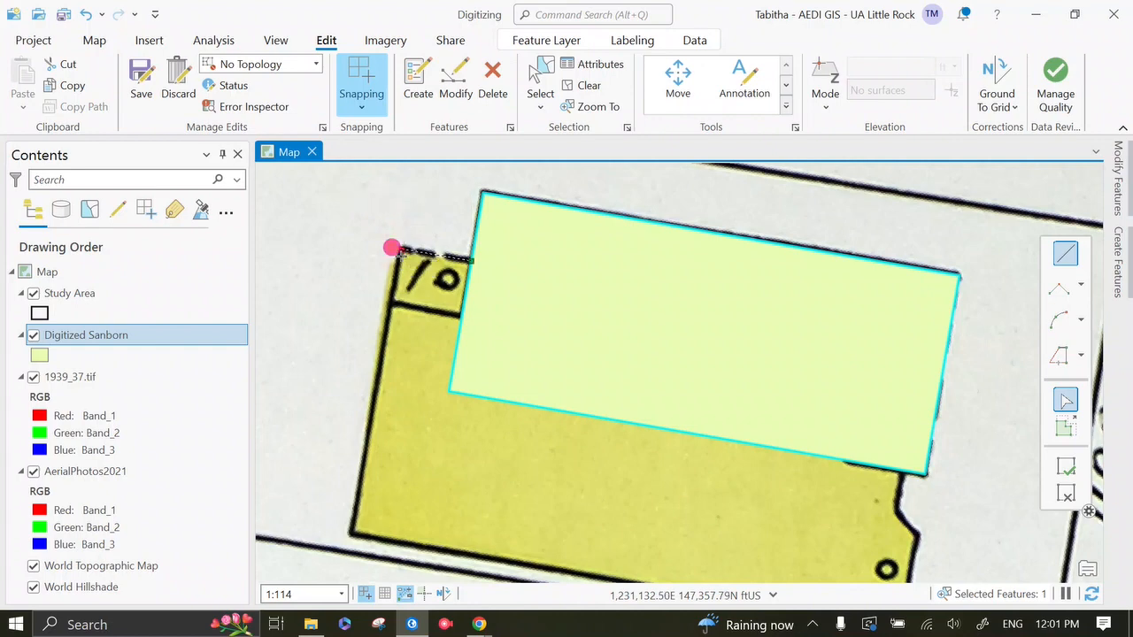
Step: Add a reshape segment about 31 ft long, parallel to the rectangle's west edge, down to the building's southwest corner
right_click(458, 331)
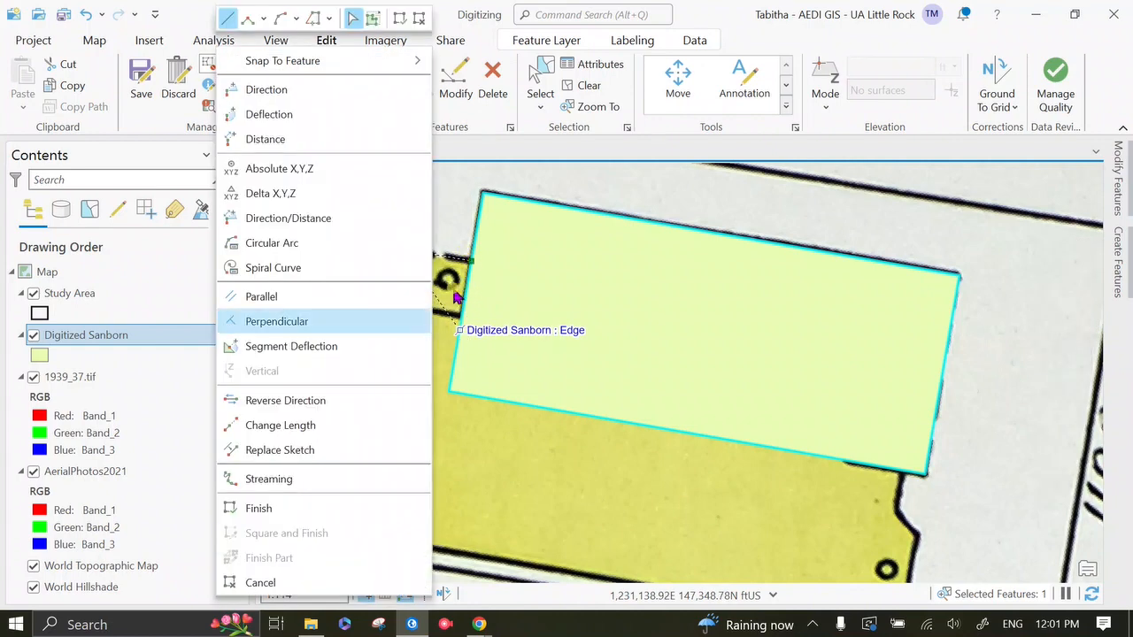
left_click(371, 297)
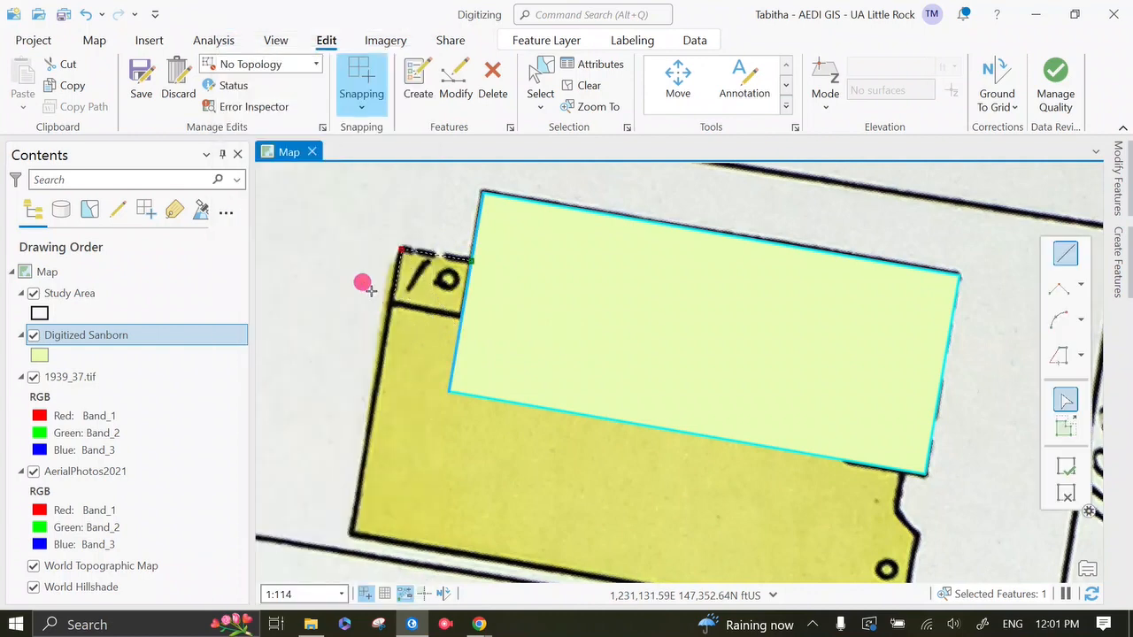
left_click(392, 534)
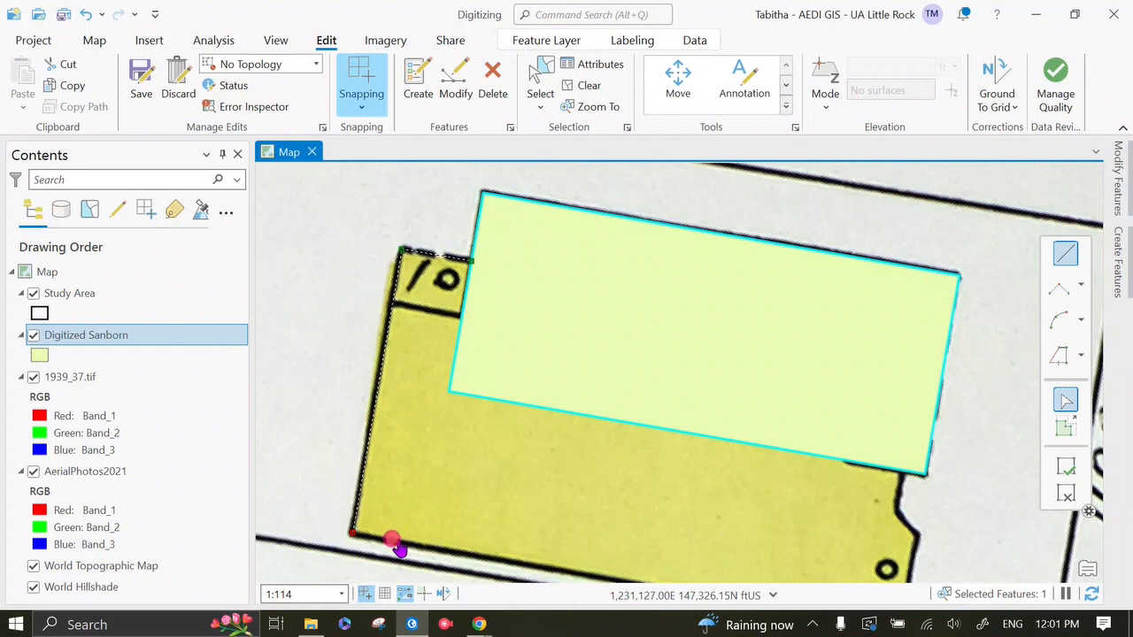
Step: Add a reshape segment about 60 ft long, perpendicular to the rectangle's west edge, along the building's south side to its southeast corner
mouse_move(396, 543)
left_mouse_down()
mouse_move(336, 423)
mouse_move(313, 457)
left_mouse_up()
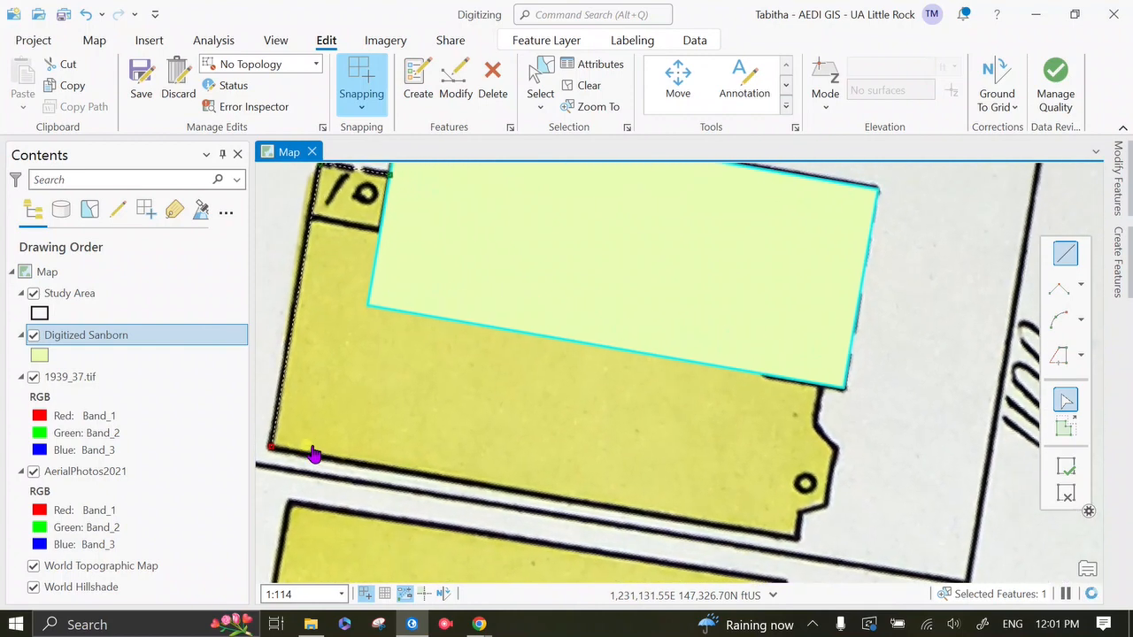
right_click(376, 255)
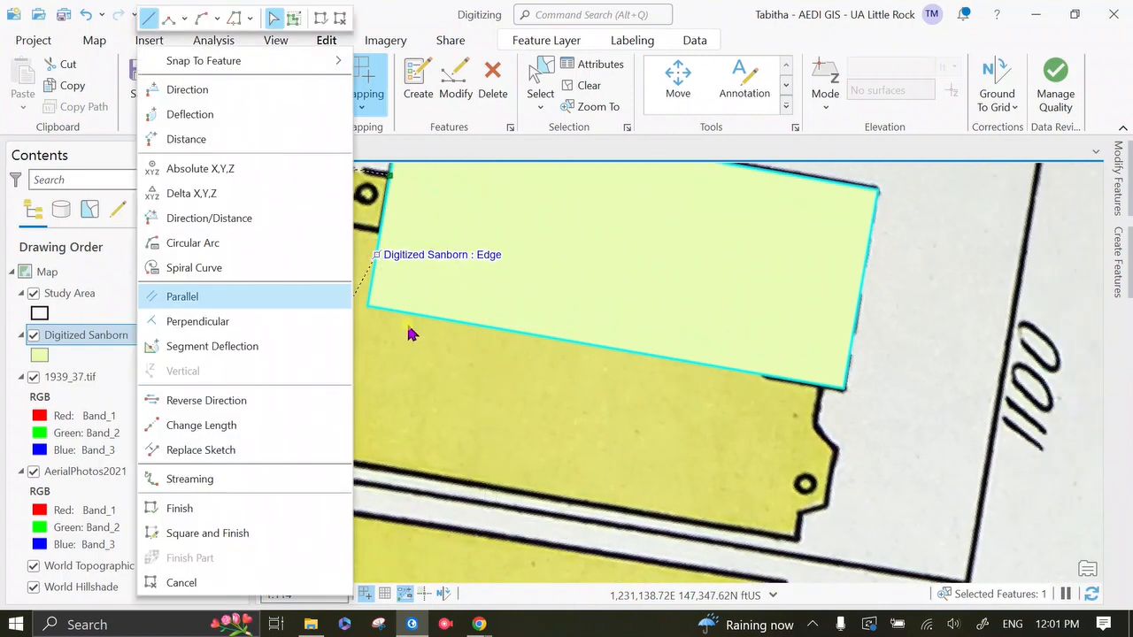
left_click(310, 324)
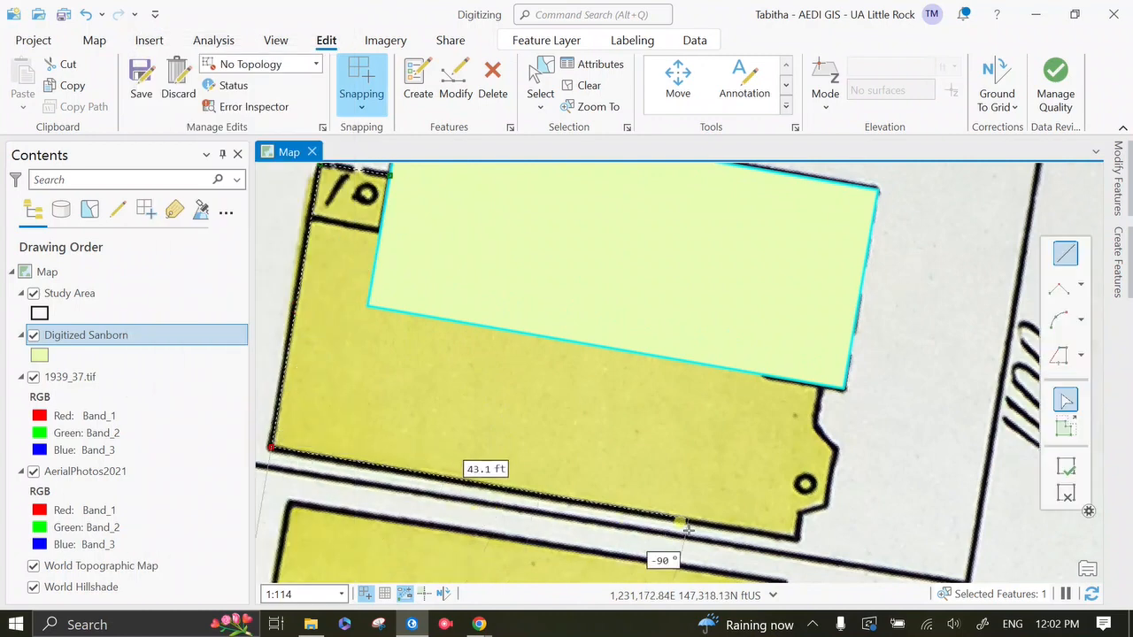
left_click(793, 540)
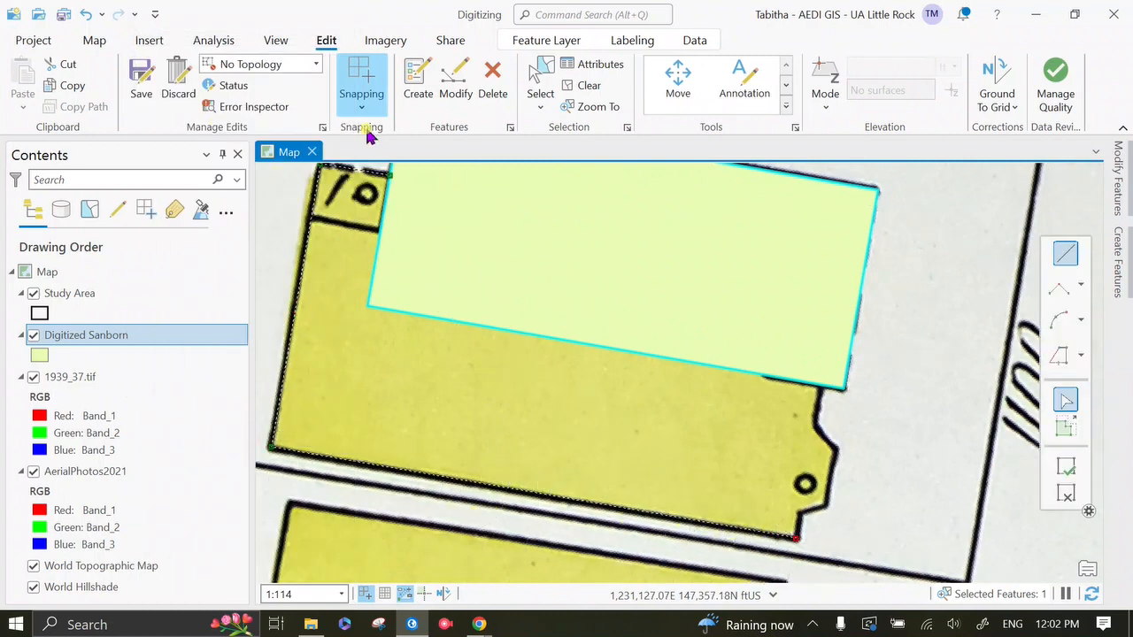
Step: Add a short reshape segment parallel to the rectangle's west edge, plus one about 3.1 ft long to the bay's southeast corner
left_click(1121, 132)
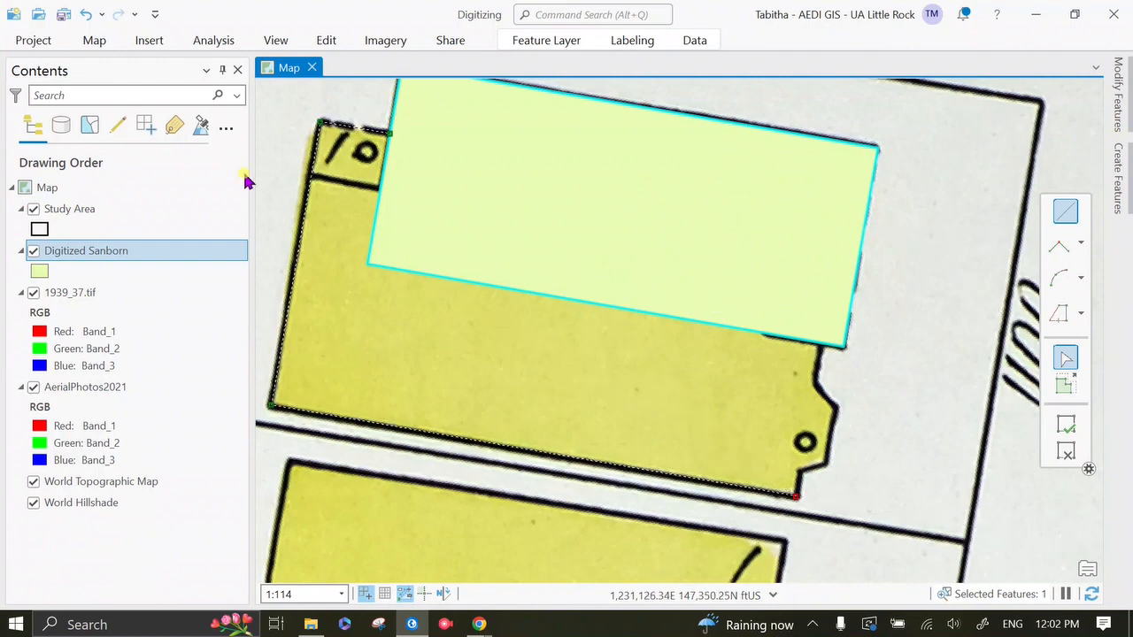
left_click_drag(253, 200, 175, 200)
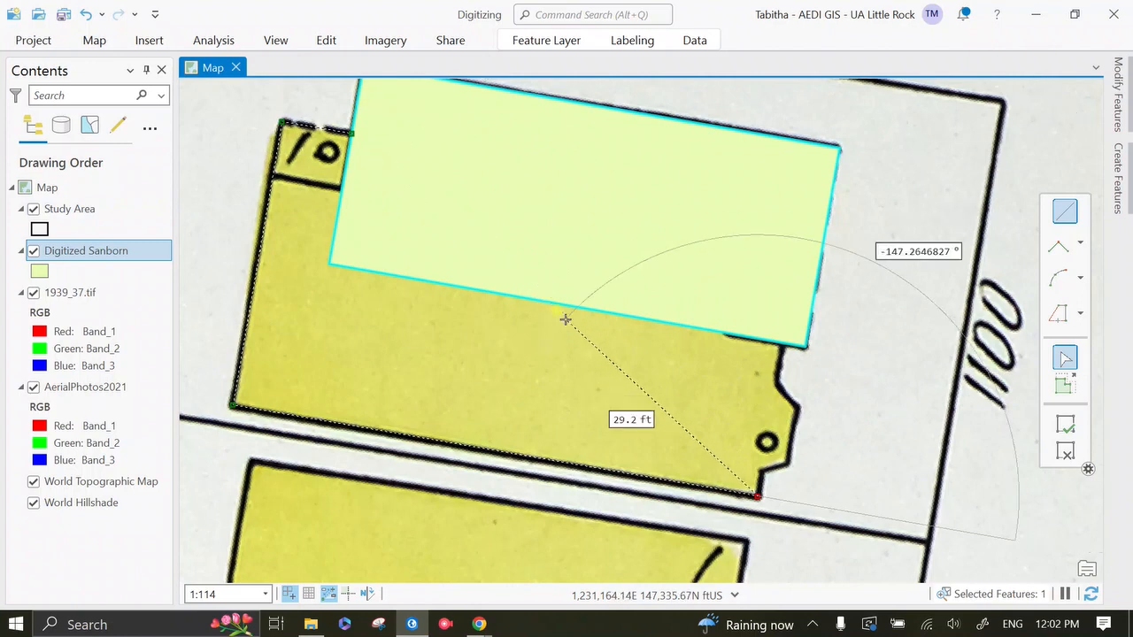
right_click(338, 208)
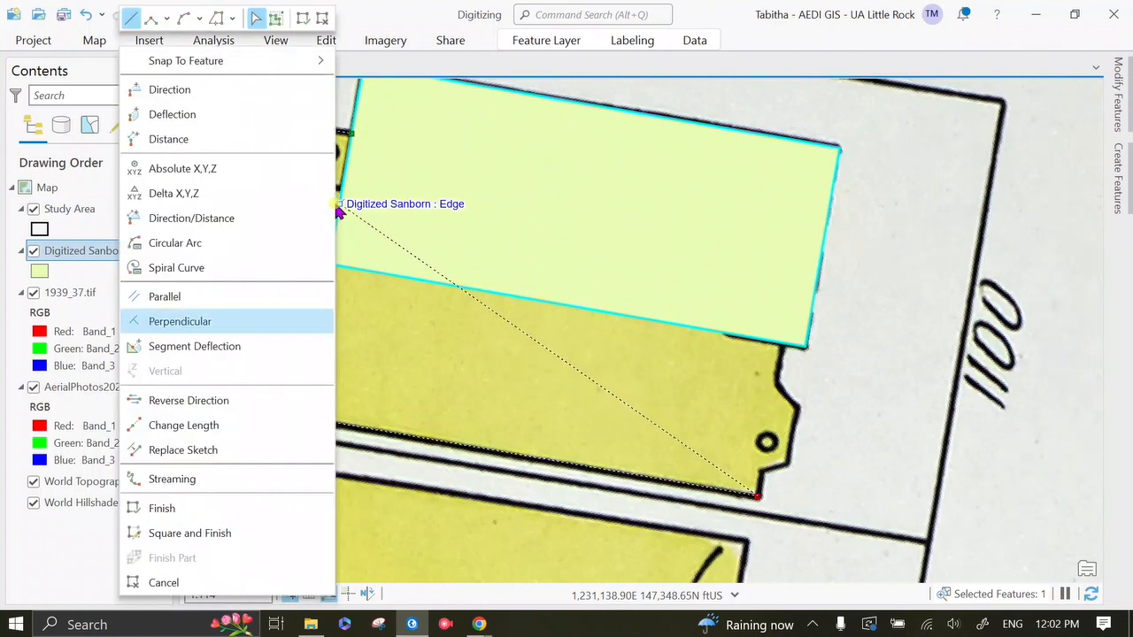
left_click(164, 301)
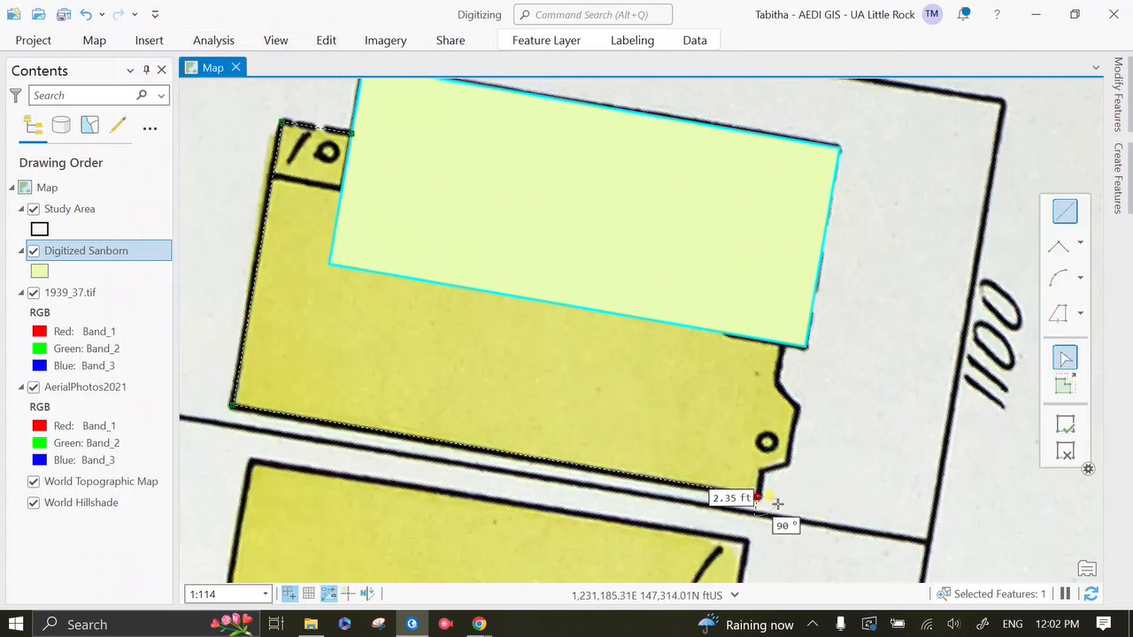
left_click(773, 475)
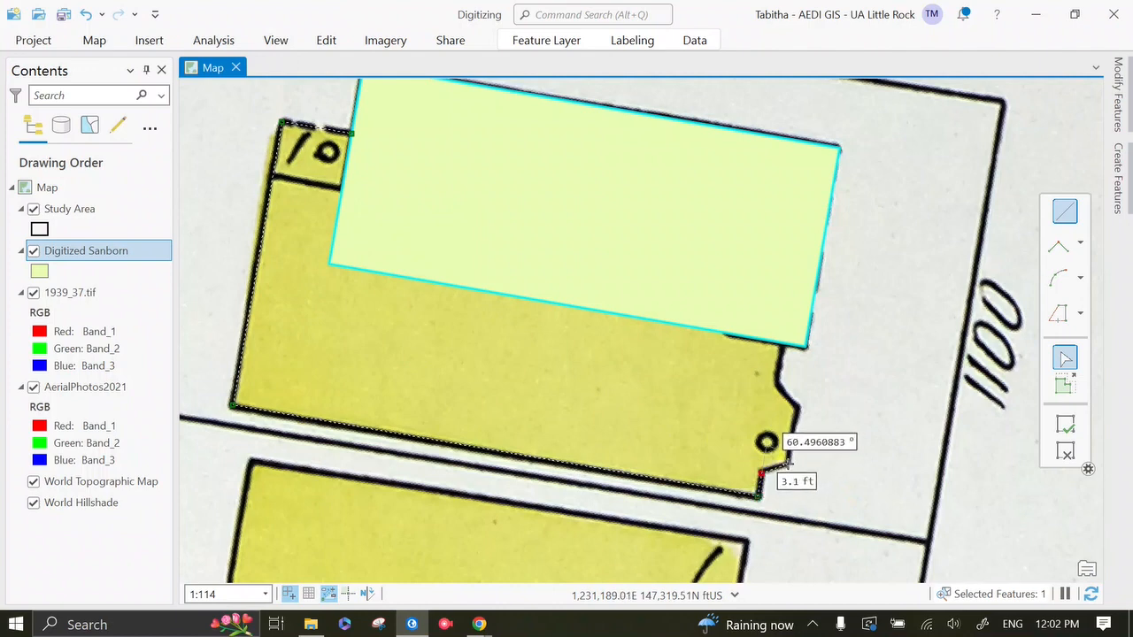
left_click(787, 463)
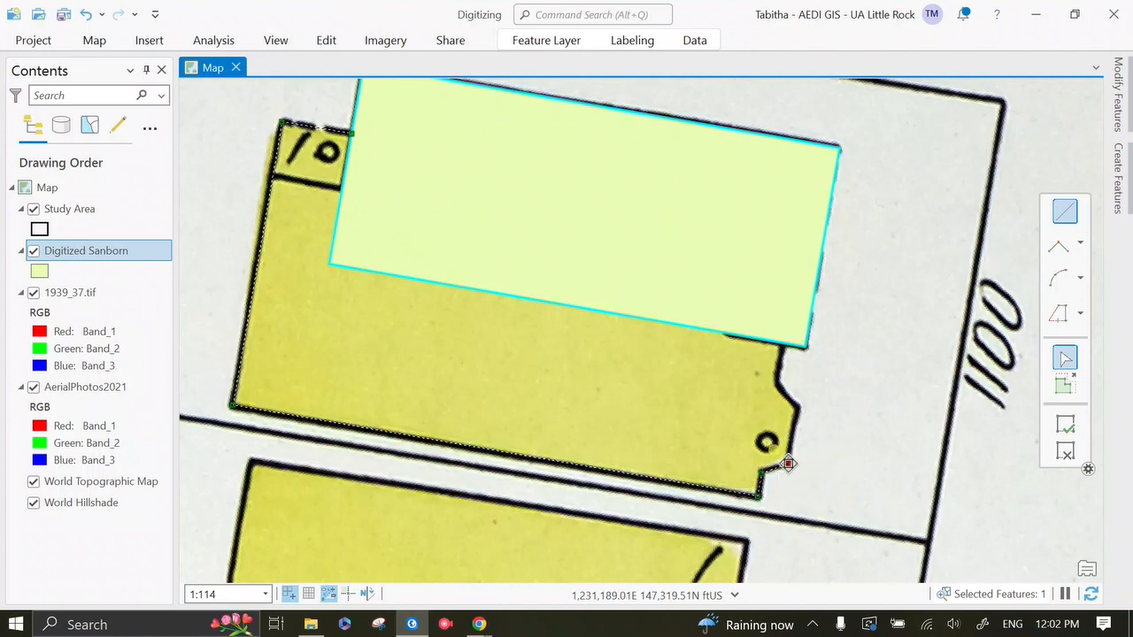
Step: Trace the bay's east side with a segment parallel to the rectangle's west edge, plus a diagonal about 3.8 ft long back to the wall
right_click(339, 198)
left_click(271, 304)
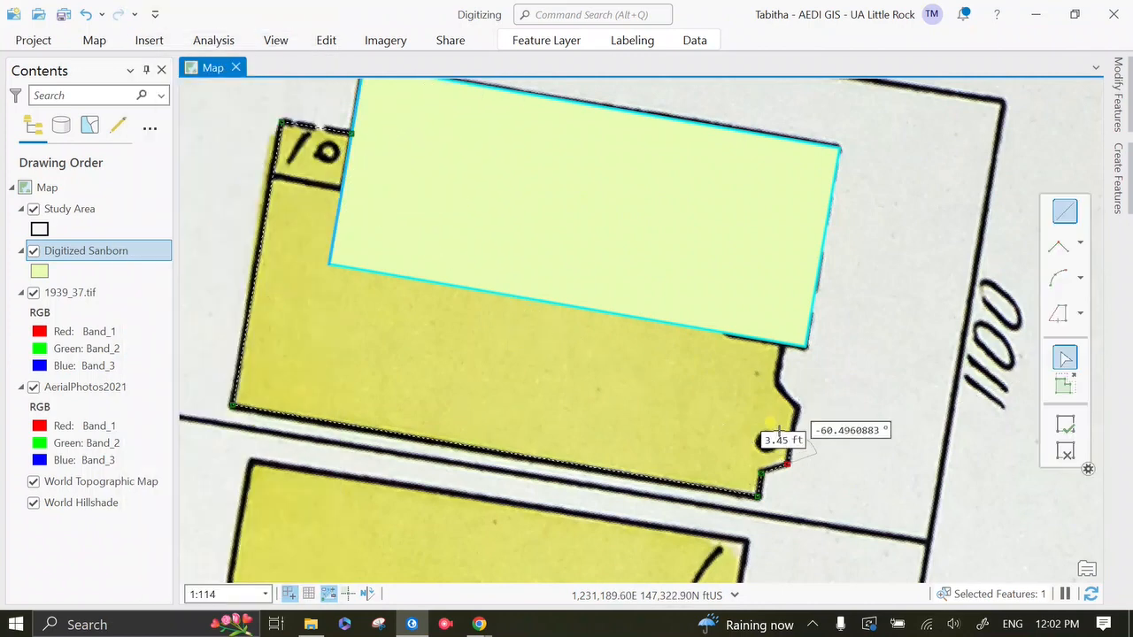
left_click(790, 403)
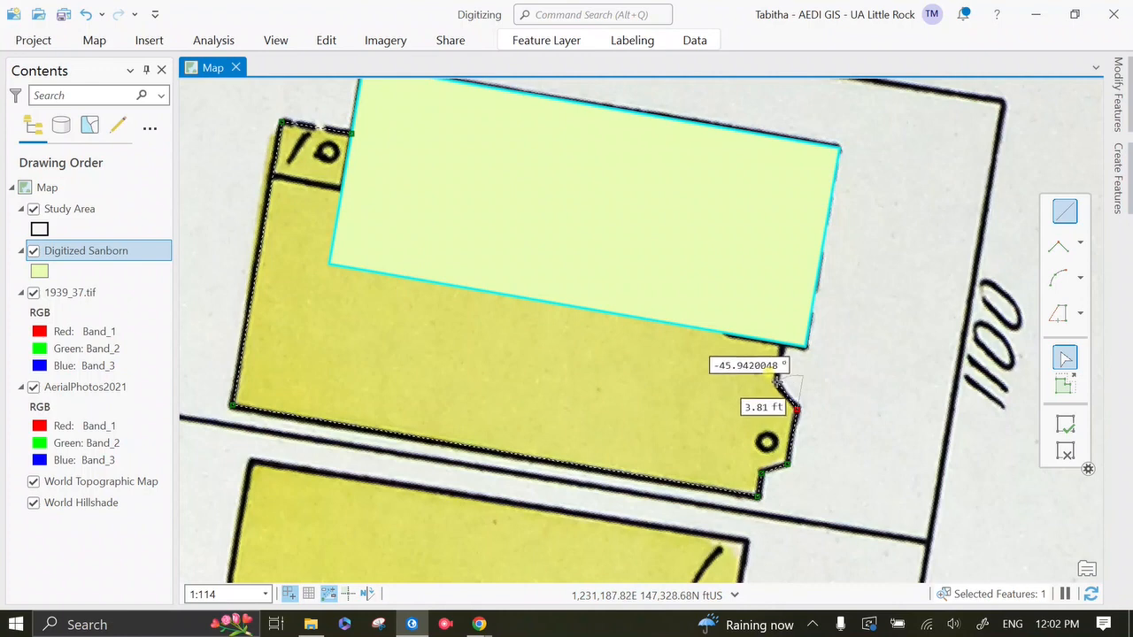
left_click(777, 380)
Step: Close the outline with a segment about 4.4 ft long, parallel to the west edge, up to the rectangle's south edge, and finish the reshape
right_click(379, 303)
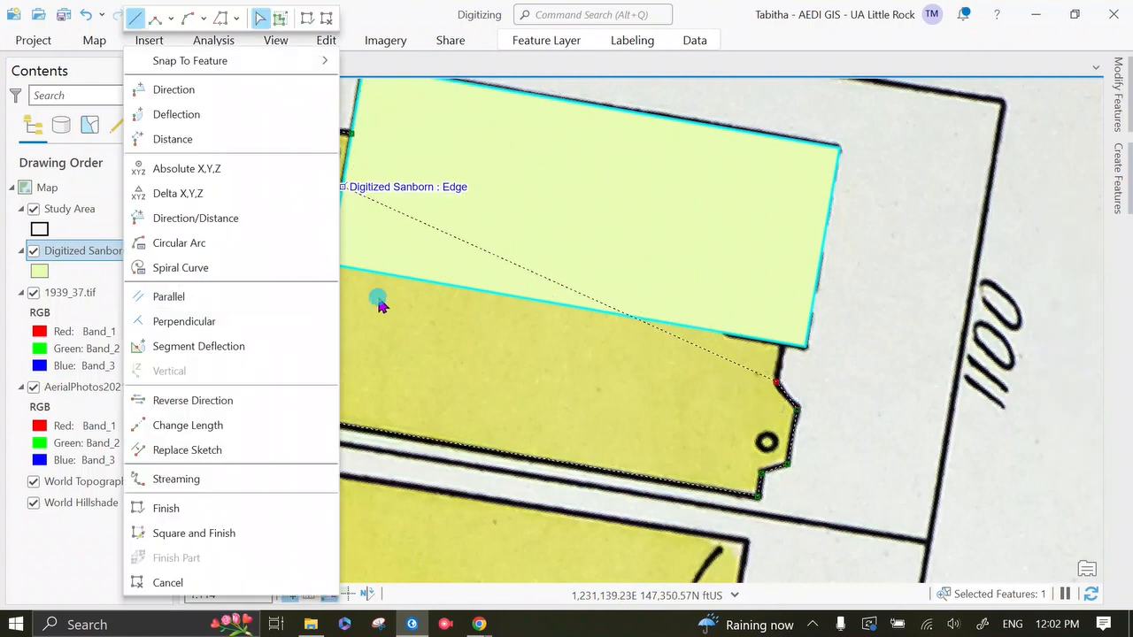
left_click(279, 299)
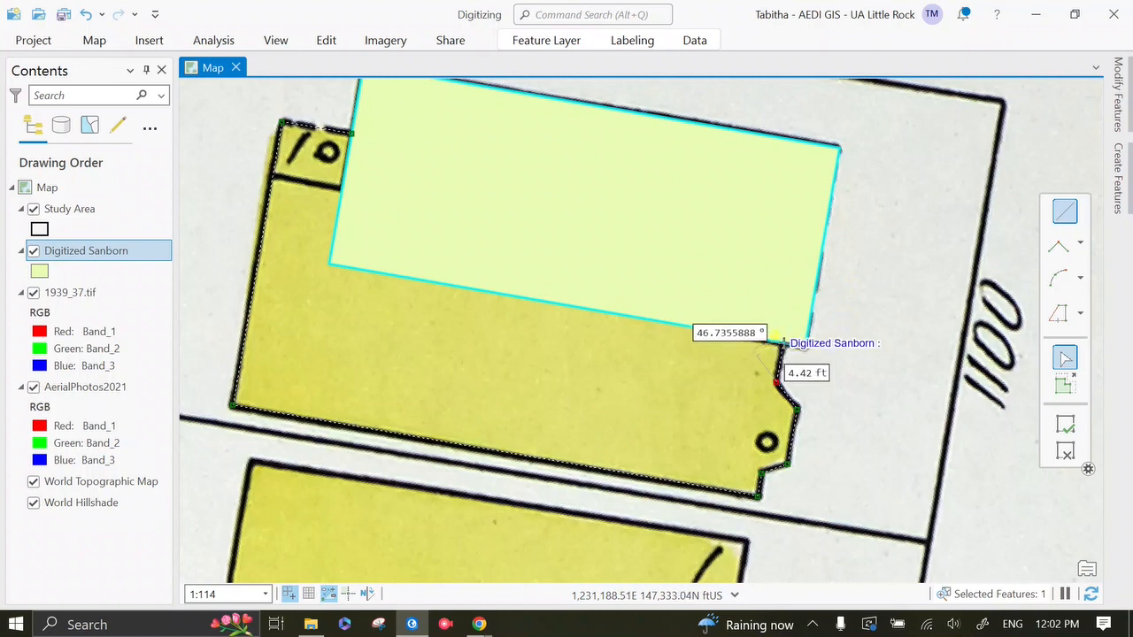
left_click(776, 335)
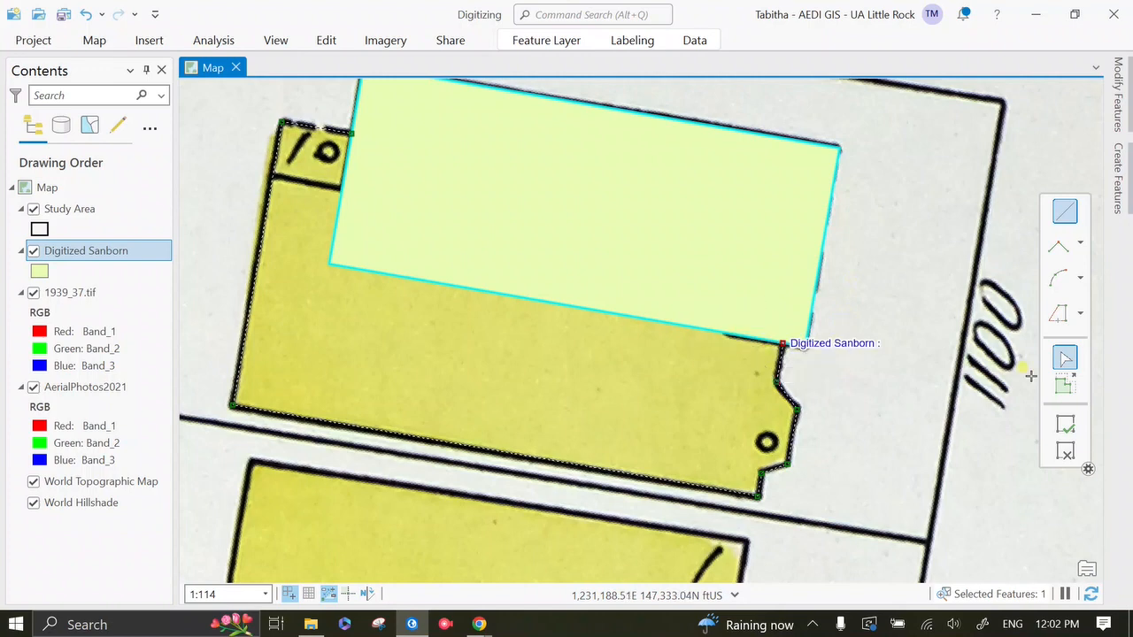
right_click(761, 290)
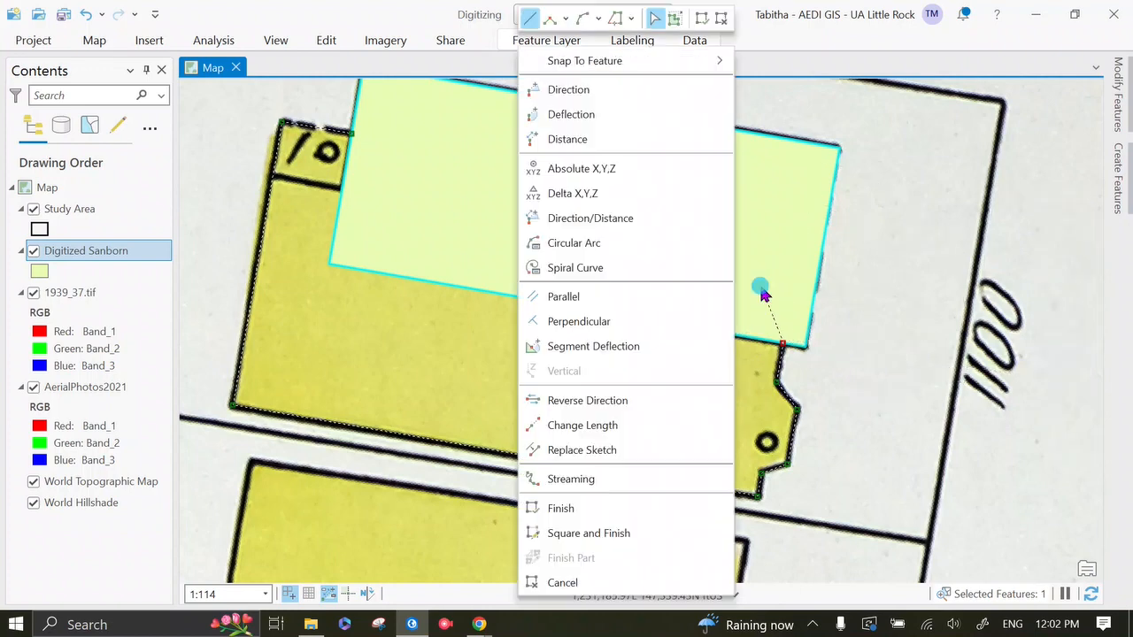
left_click(642, 518)
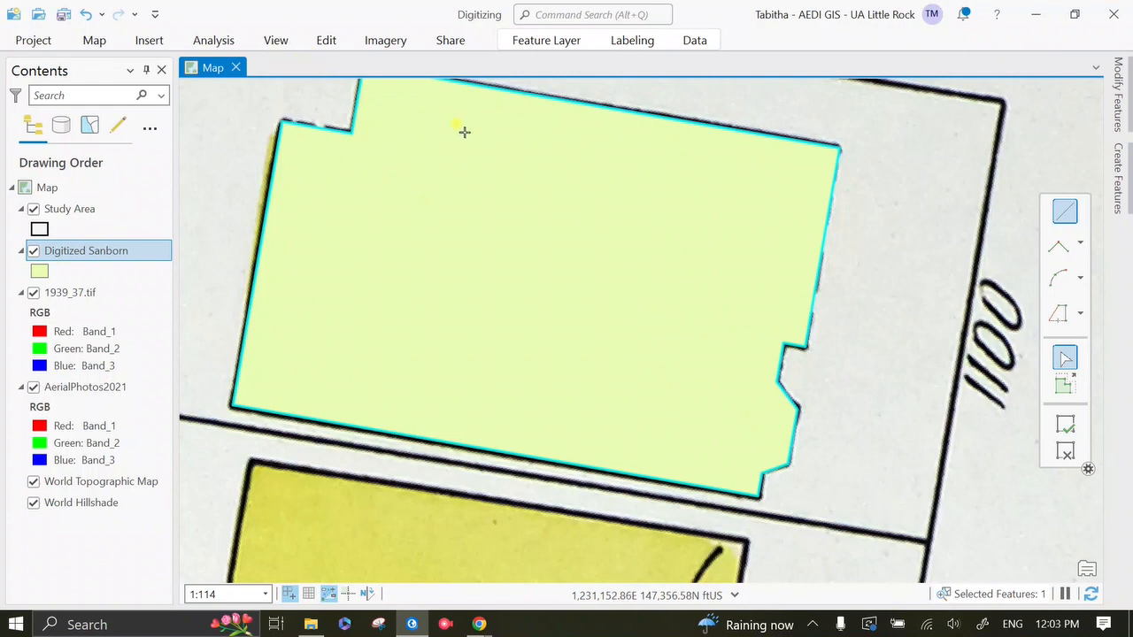
Step: Save the edits to the reshaped Digitized Sanborn polygon and bring its full outline into view
left_click(324, 42)
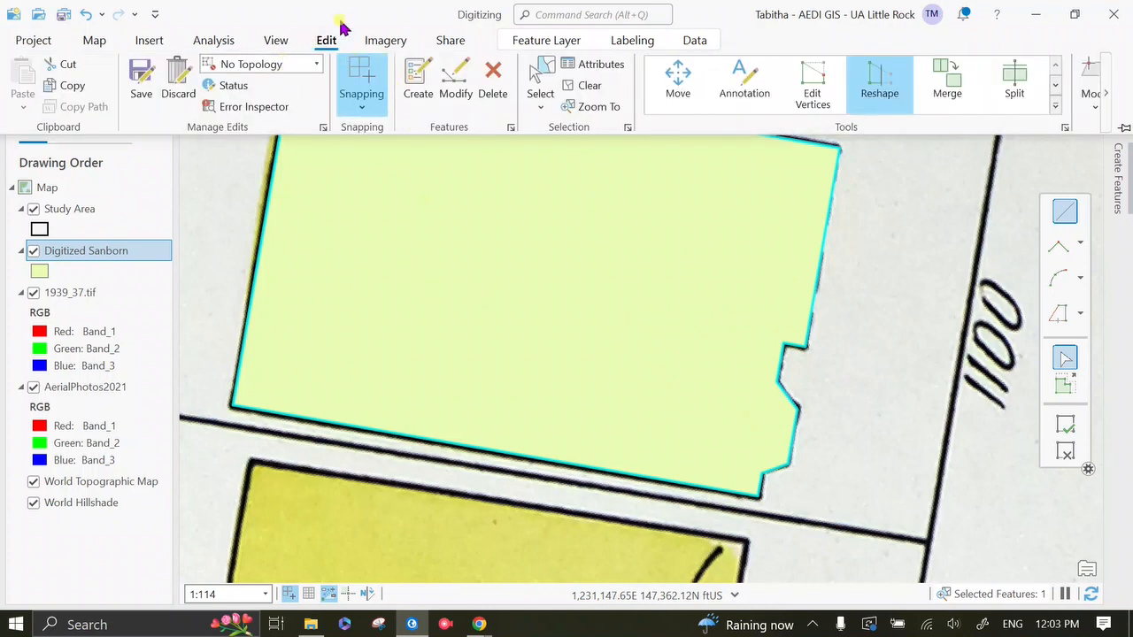
left_click(139, 84)
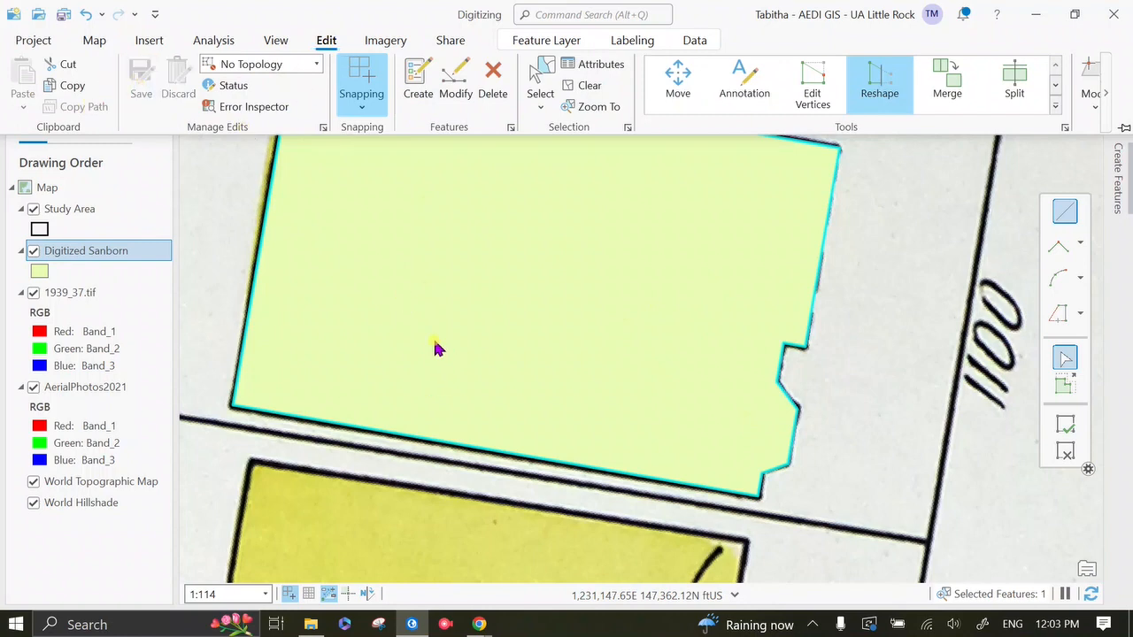
left_click(434, 343)
left_click_drag(434, 345, 465, 427)
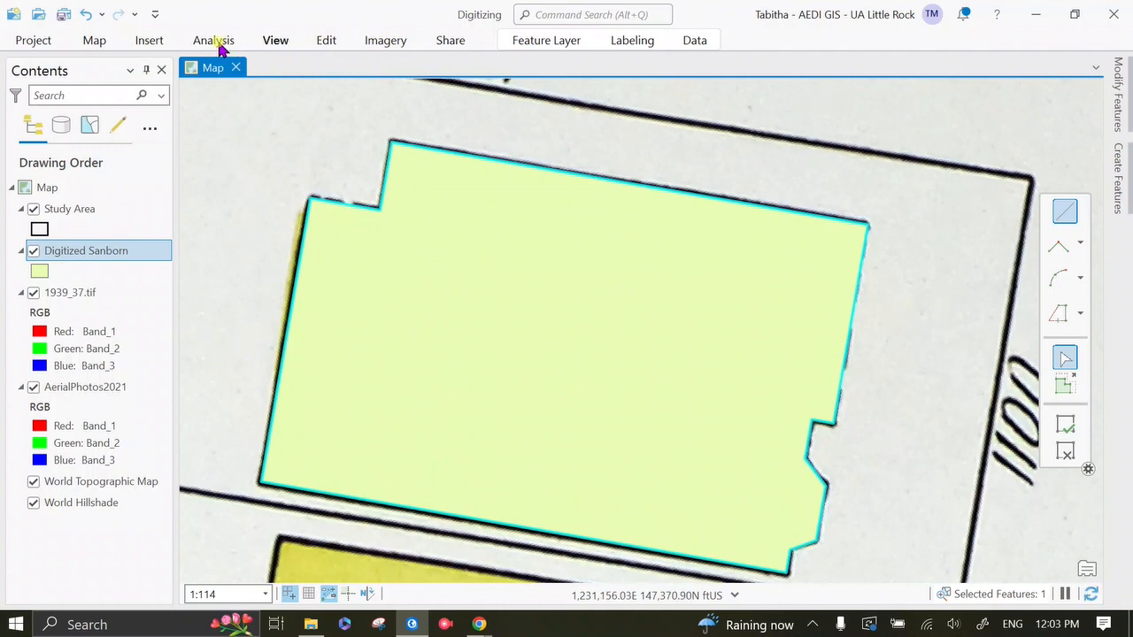
Step: Set the selected polygon's Date to 1939 and UseType to Apartments in its attributes, and save the edits
left_click(336, 40)
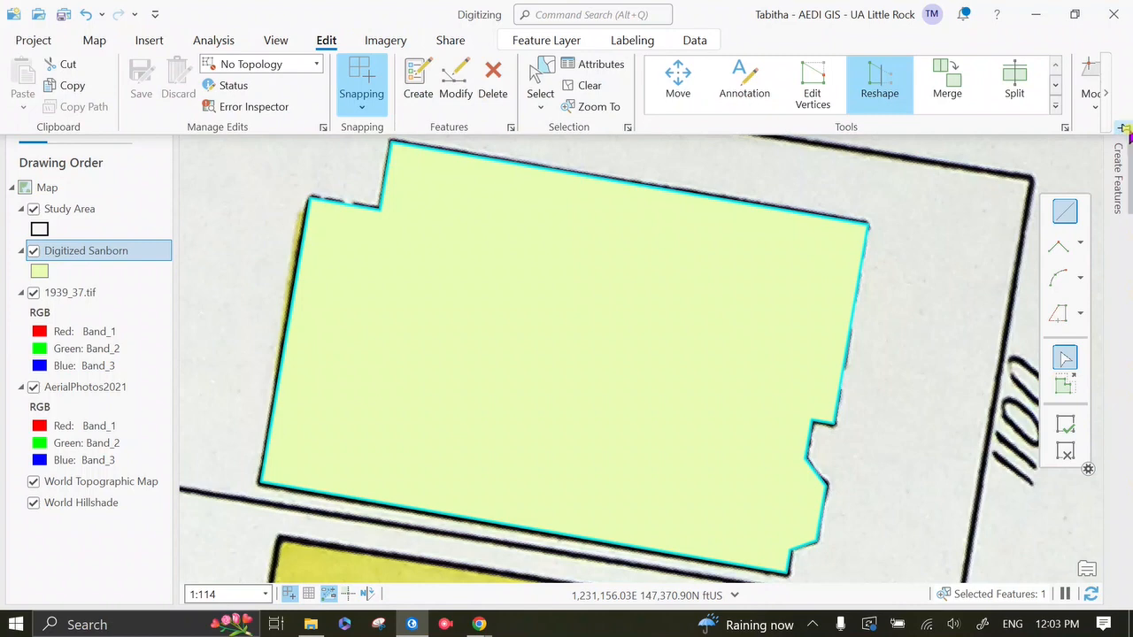
left_click(1121, 129)
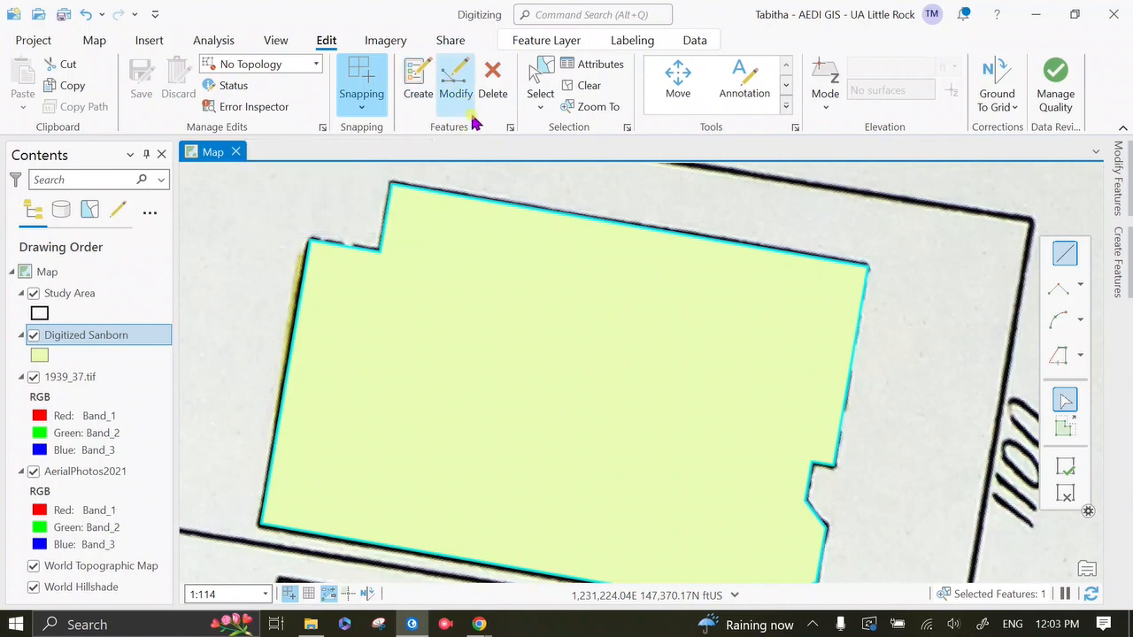
left_click(609, 78)
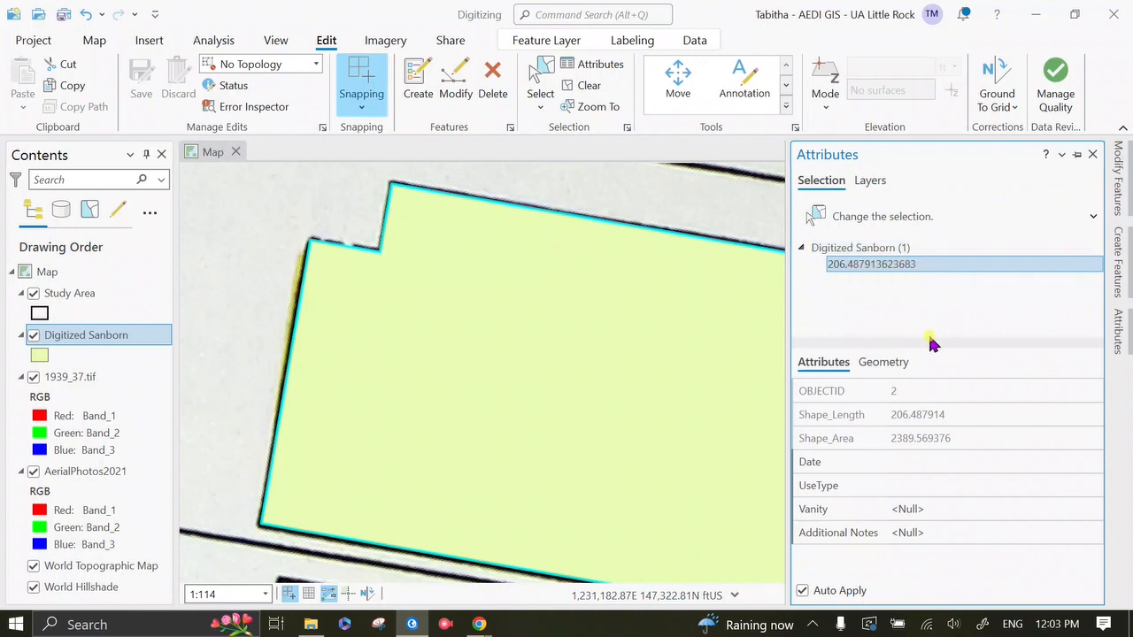
left_click(903, 462)
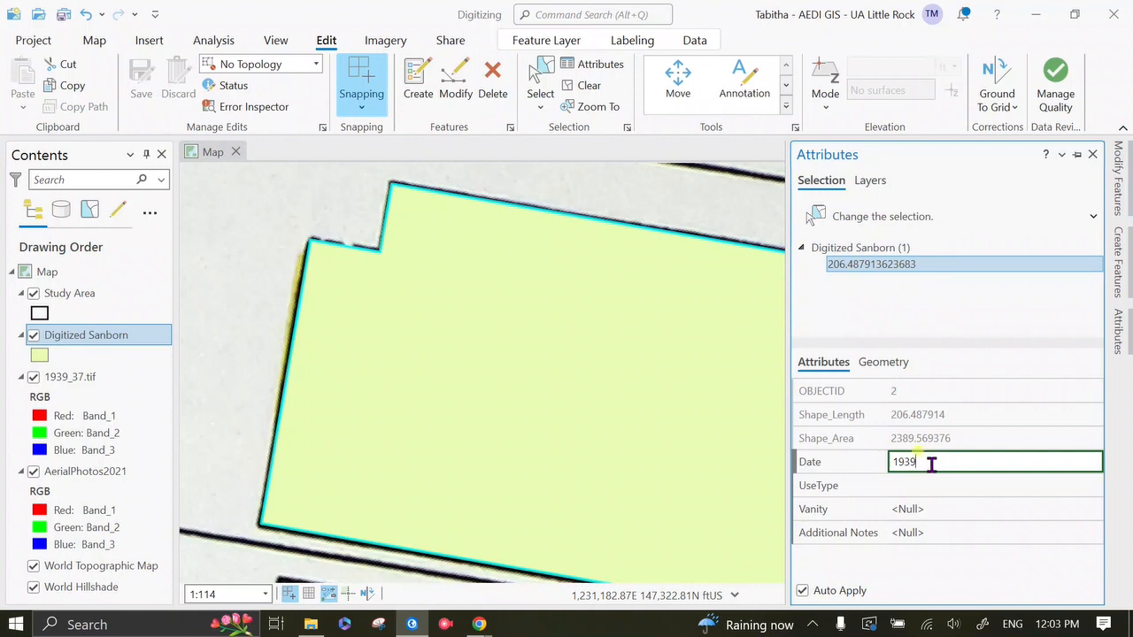
left_click(921, 485)
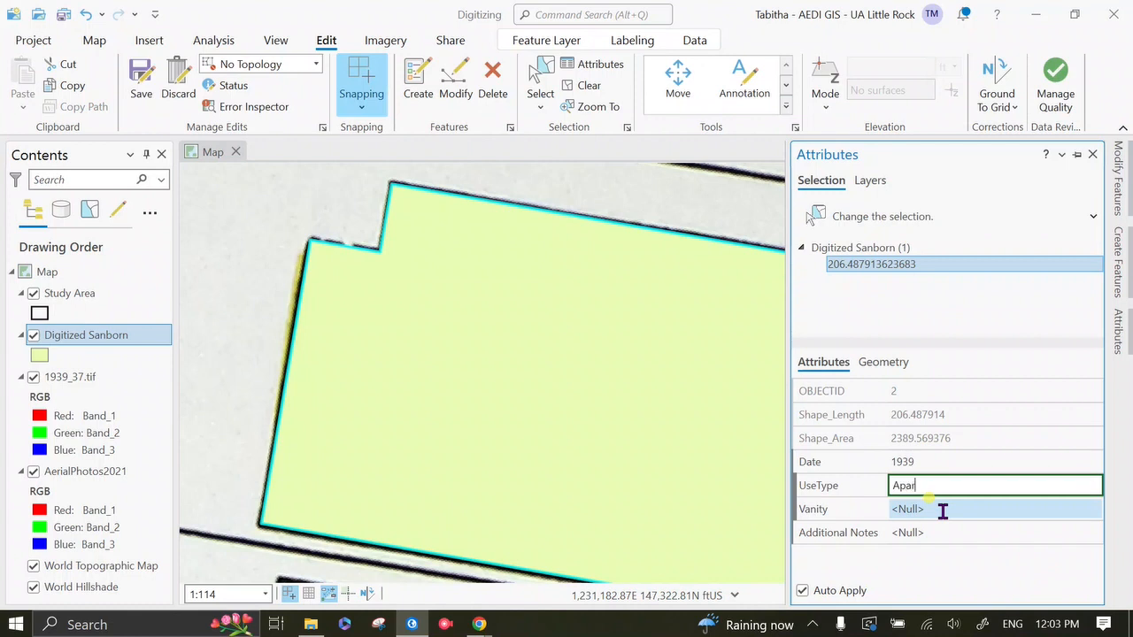
key("Tab")
key("Tab")
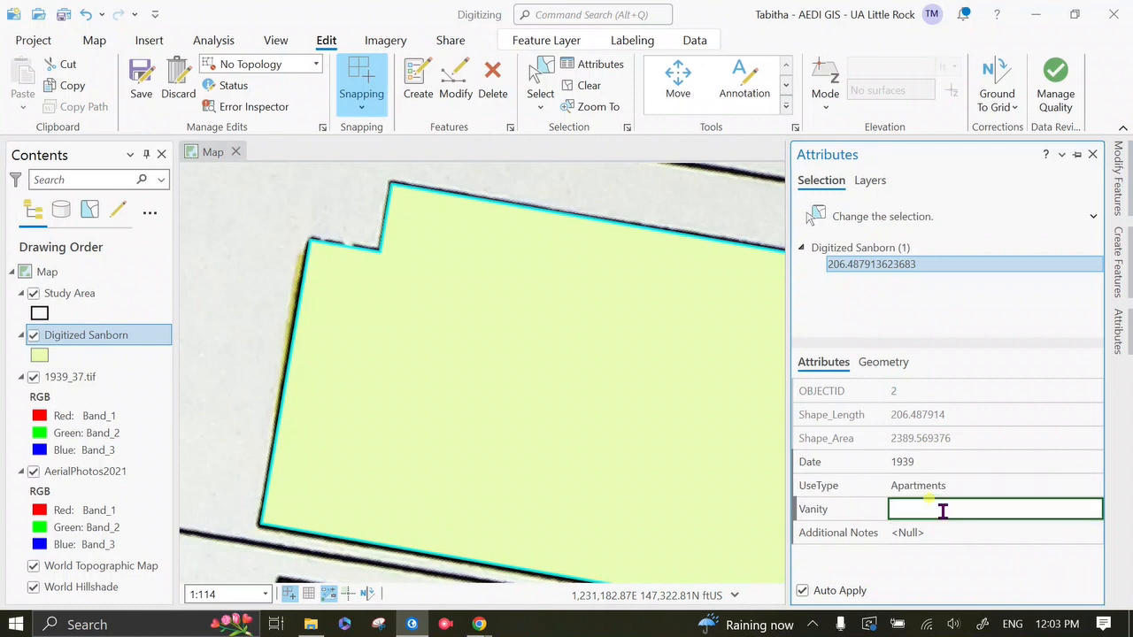
left_click(1093, 154)
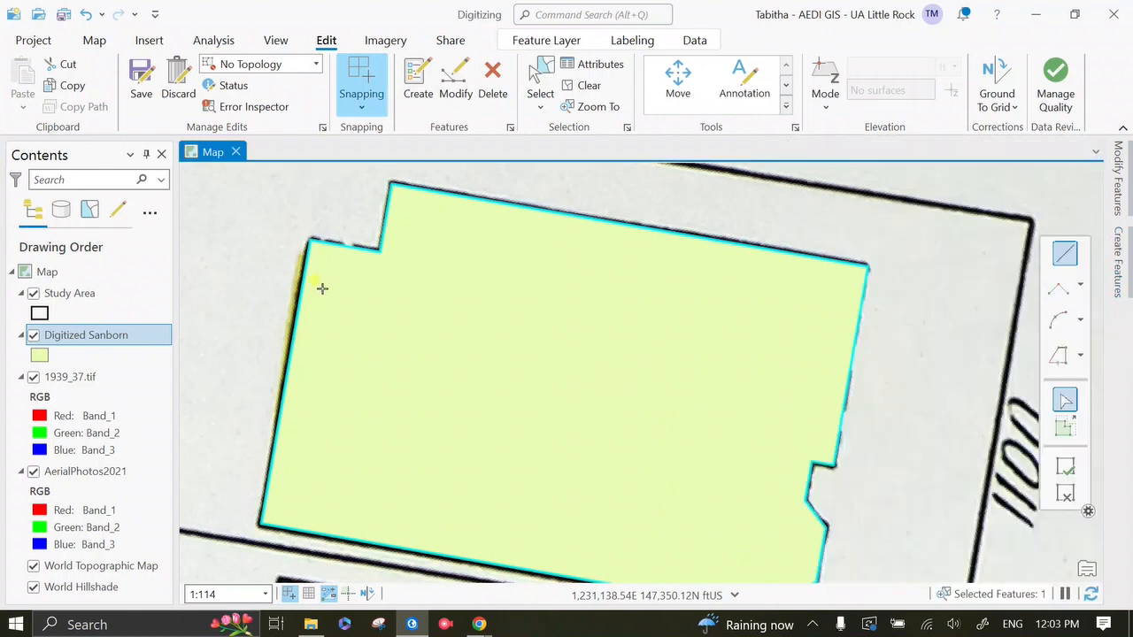
left_click(141, 99)
Step: Check the new polygon's record in the Digitized Sanborn attribute table, and close the table
left_click(92, 40)
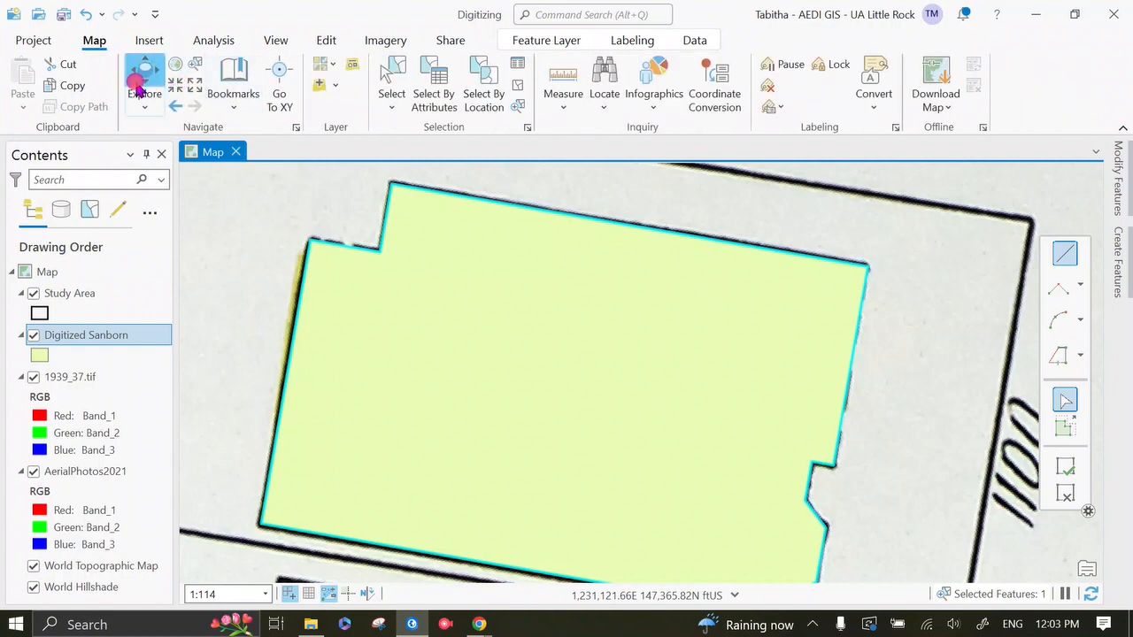
left_click(146, 76)
scroll(451, 272, "down", 3)
scroll(452, 272, "down", 3)
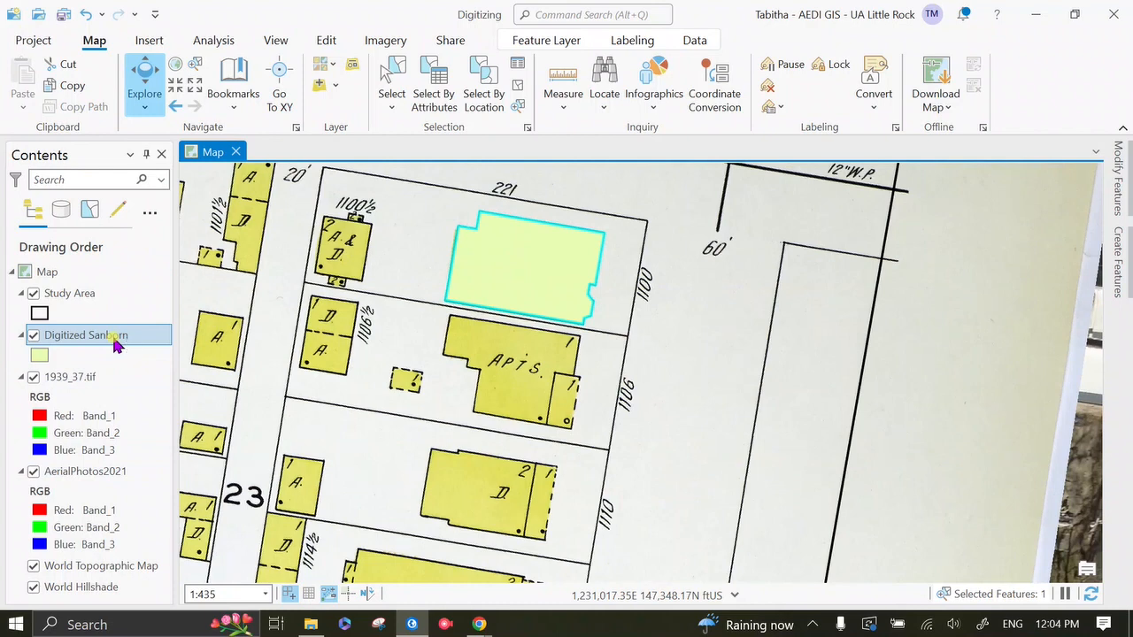
right_click(116, 344)
left_click(225, 95)
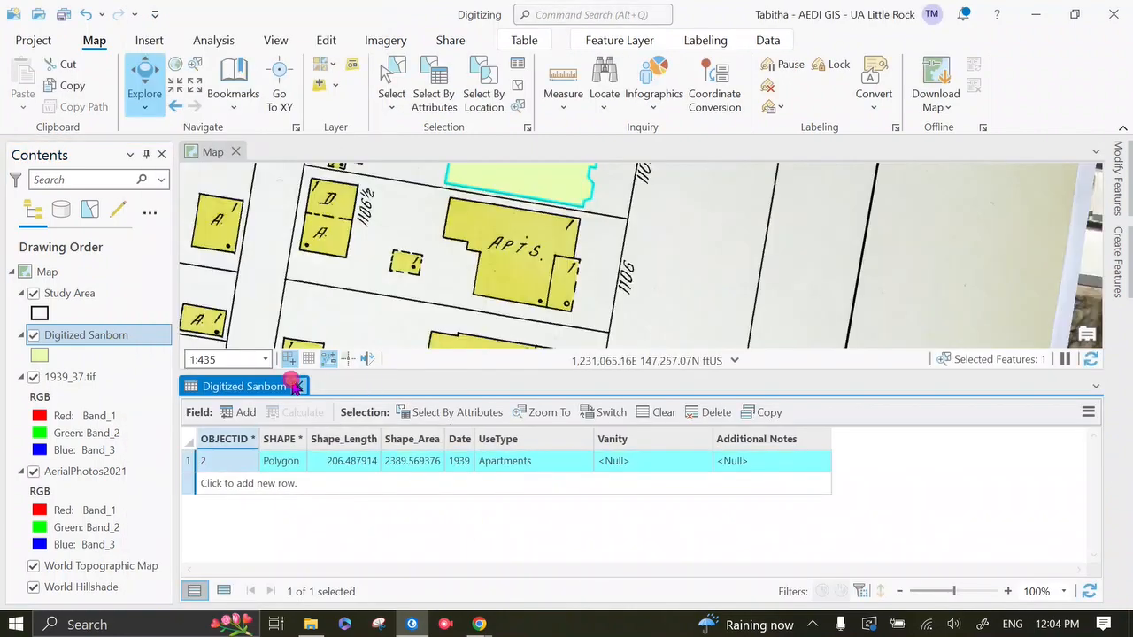
left_click(299, 386)
Step: Create a Digitized Sanborn rectangle over the northern wing of the next APTS building to the south, tracing its north edge and upper east side
scroll(520, 388, "up", 4)
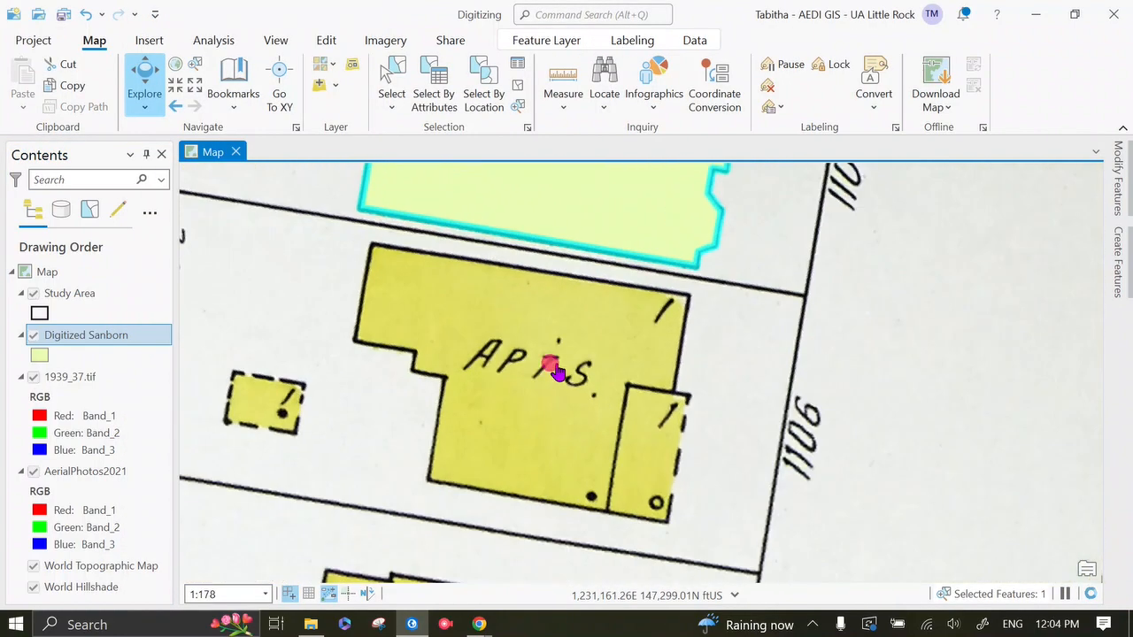
scroll(558, 349, "up", 2)
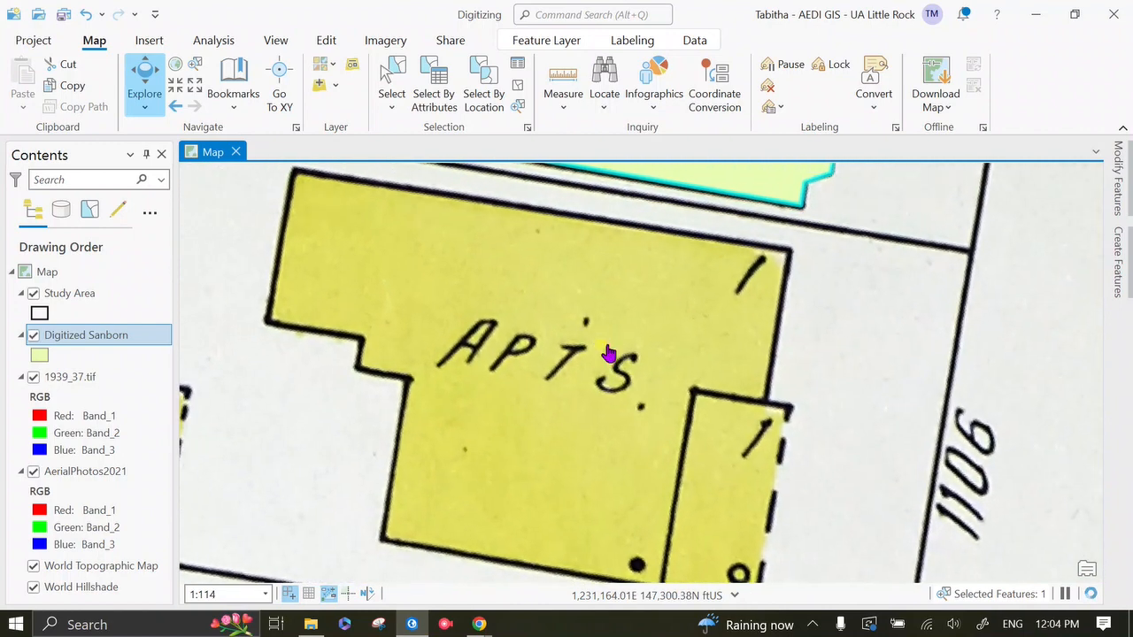
scroll(609, 356, "down", 2)
left_click_drag(616, 366, 619, 359)
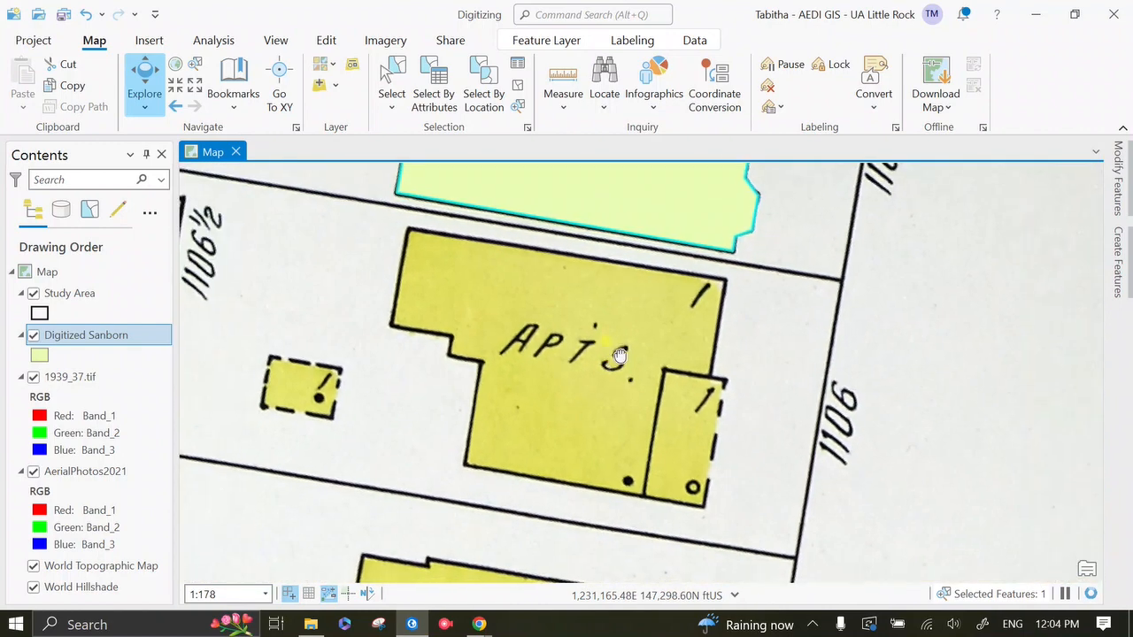
scroll(619, 358, "up", 3)
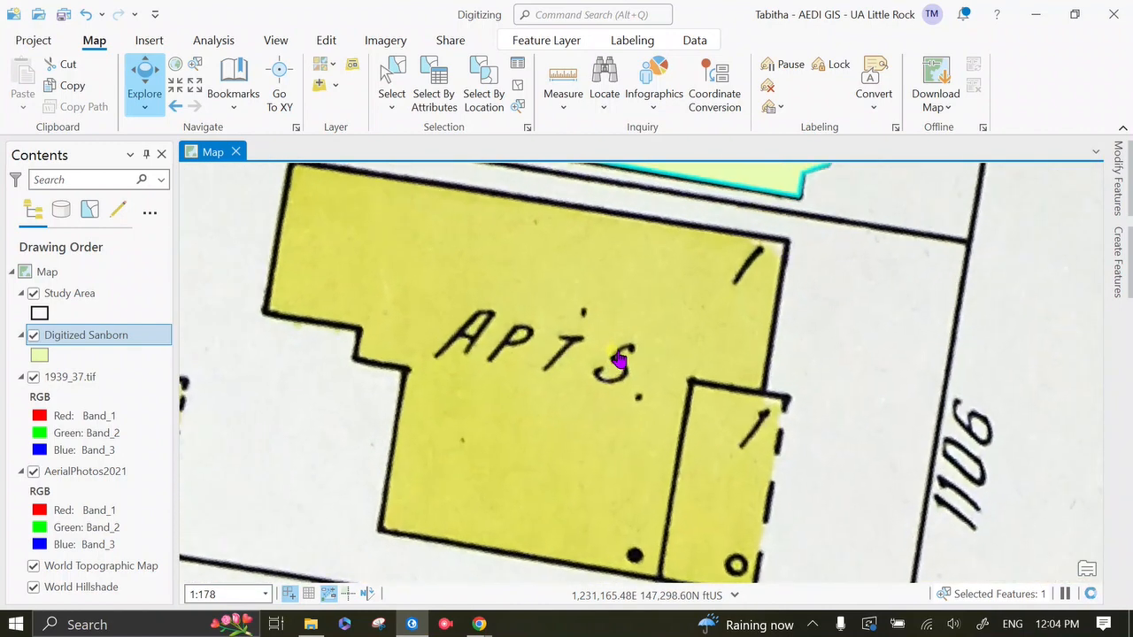
left_click(1124, 129)
left_click(1119, 177)
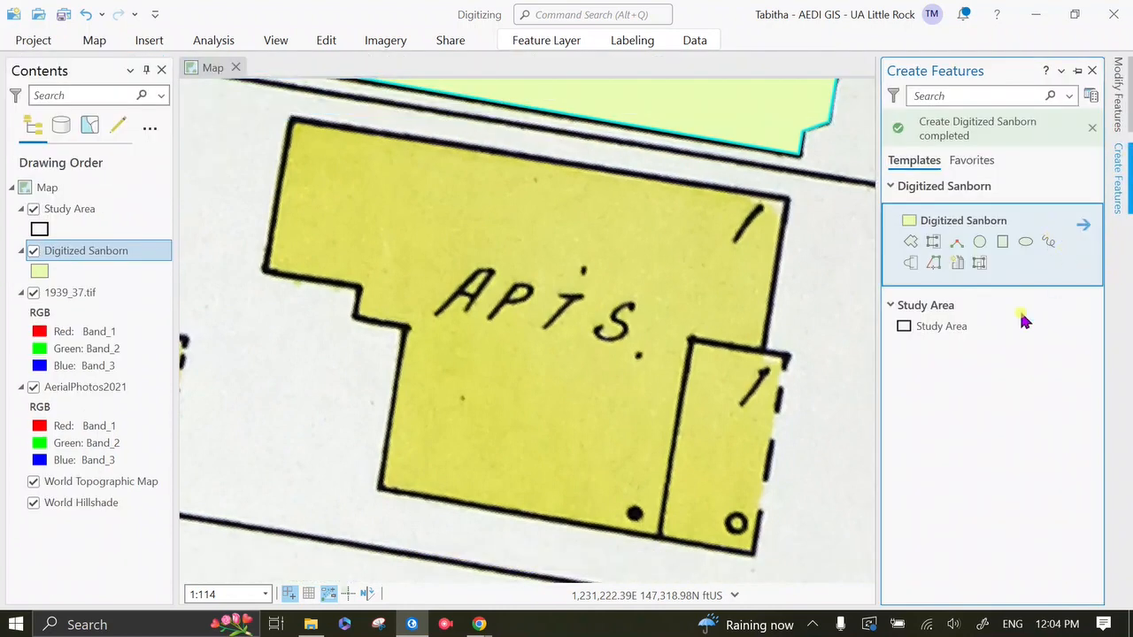
left_click(1002, 244)
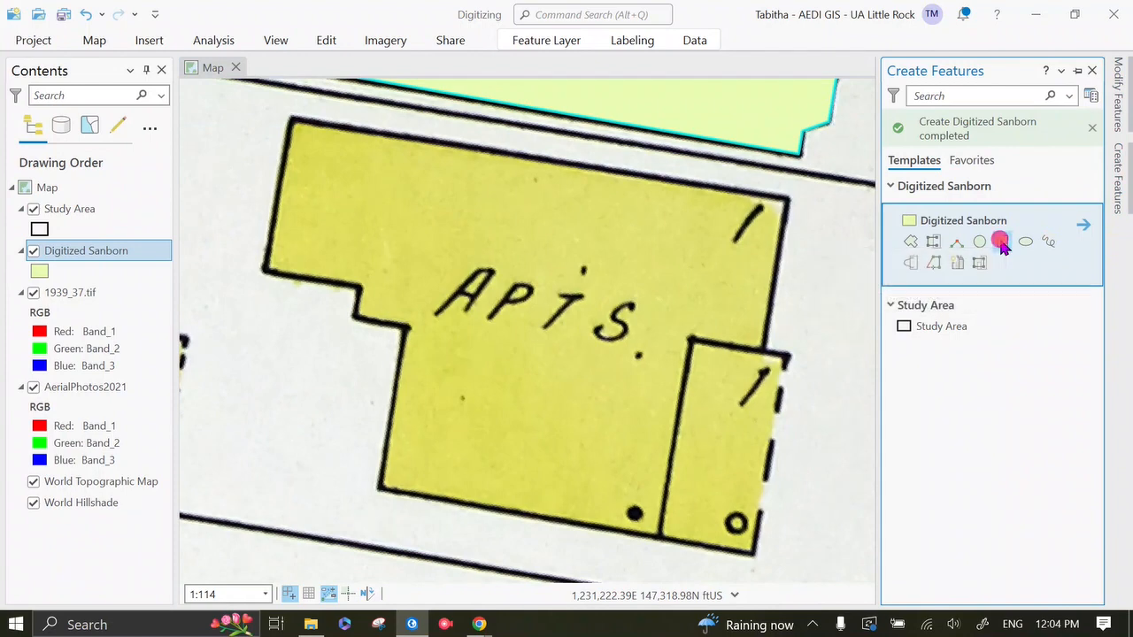
left_click(288, 116)
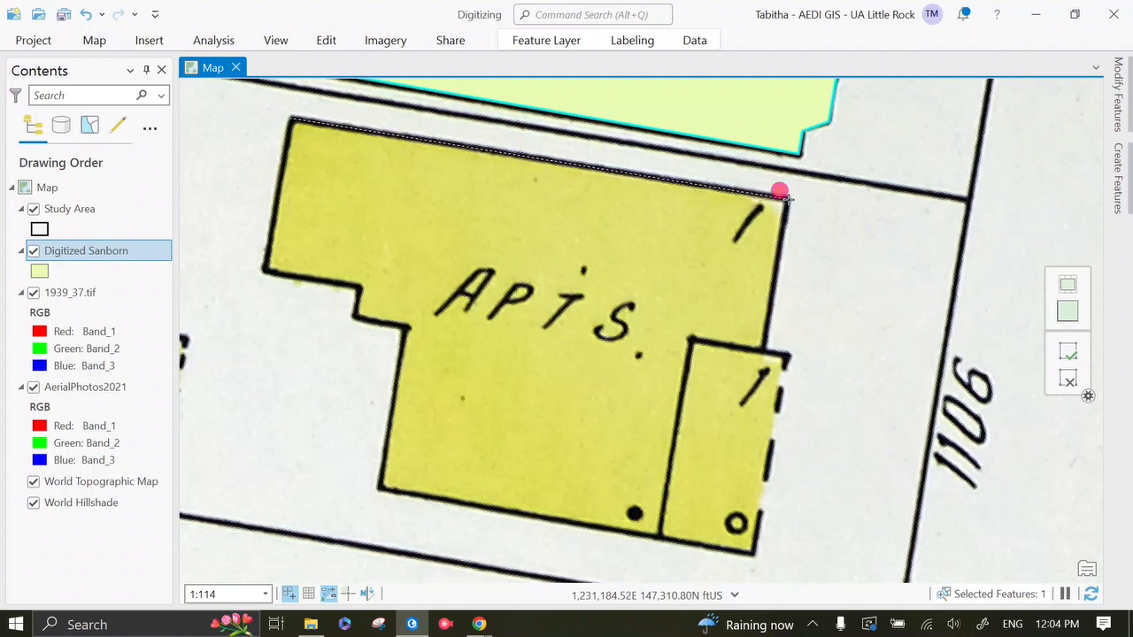
left_click(784, 197)
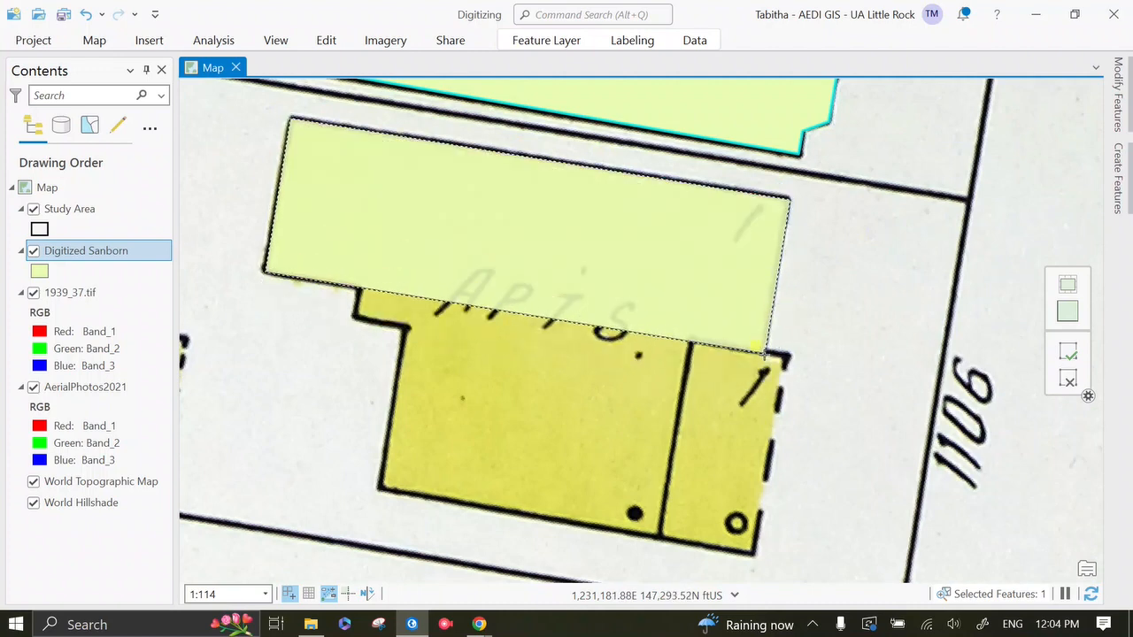
left_click(765, 353)
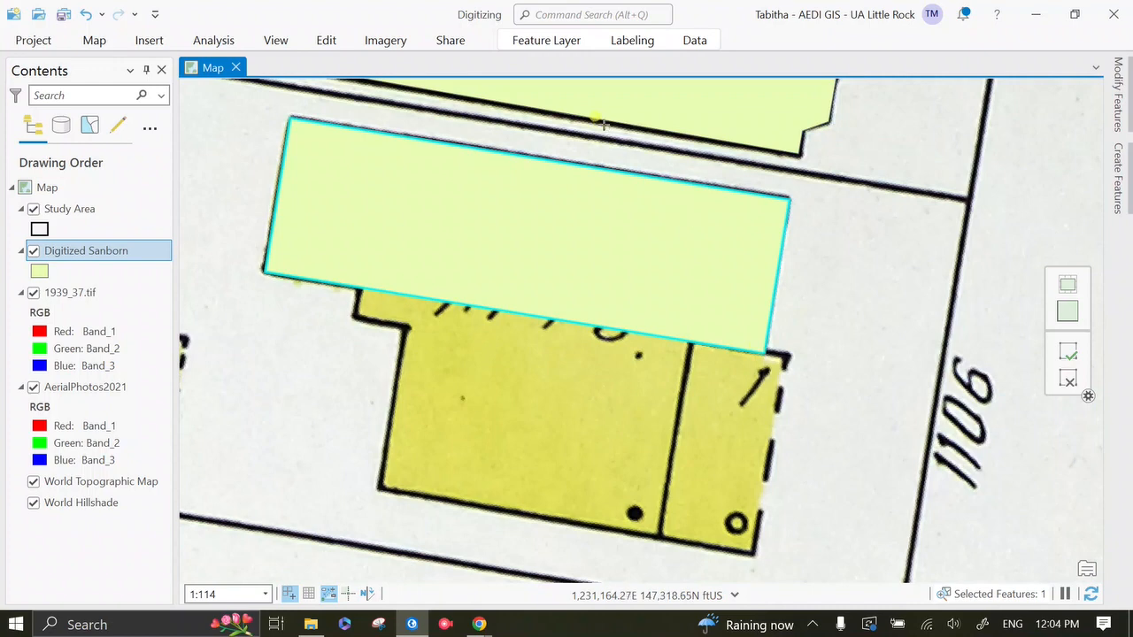
Step: Start reshaping the selected polygon with the southwest step, tracing about 3.3 ft perpendicular to its south edge and about 5.9 ft parallel to it
left_click(1118, 93)
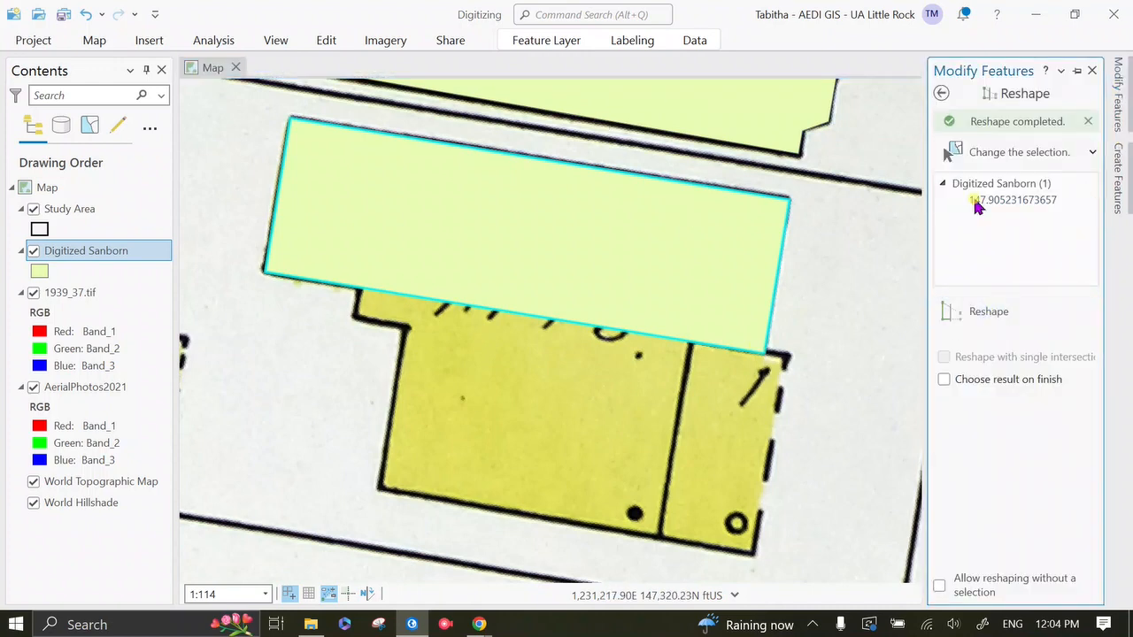
left_click(989, 311)
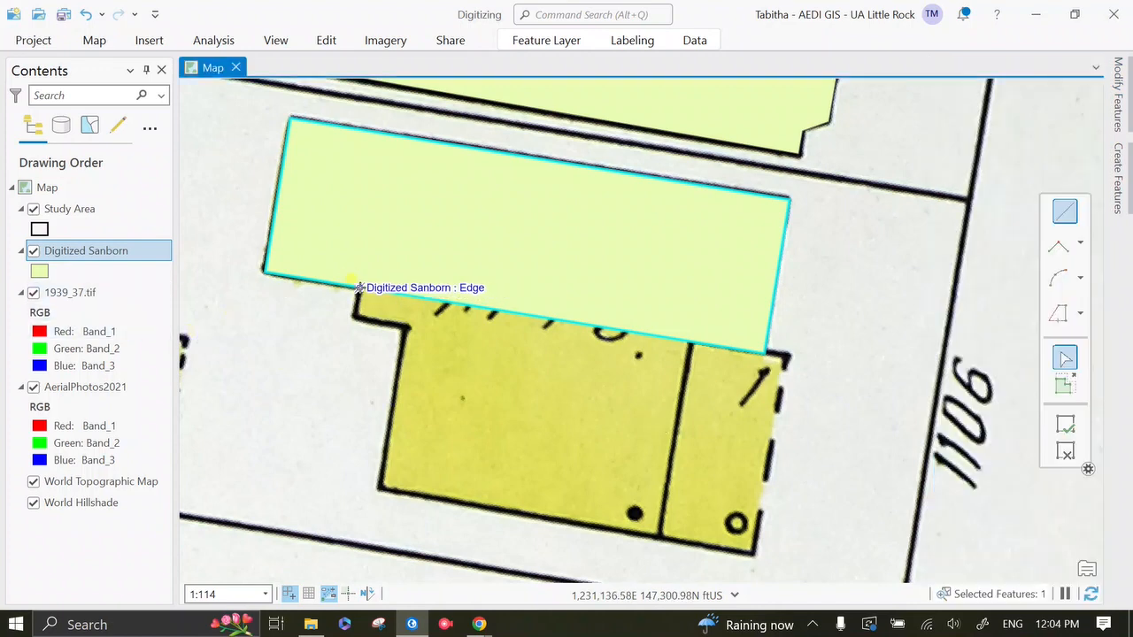
left_click(358, 288)
right_click(386, 292)
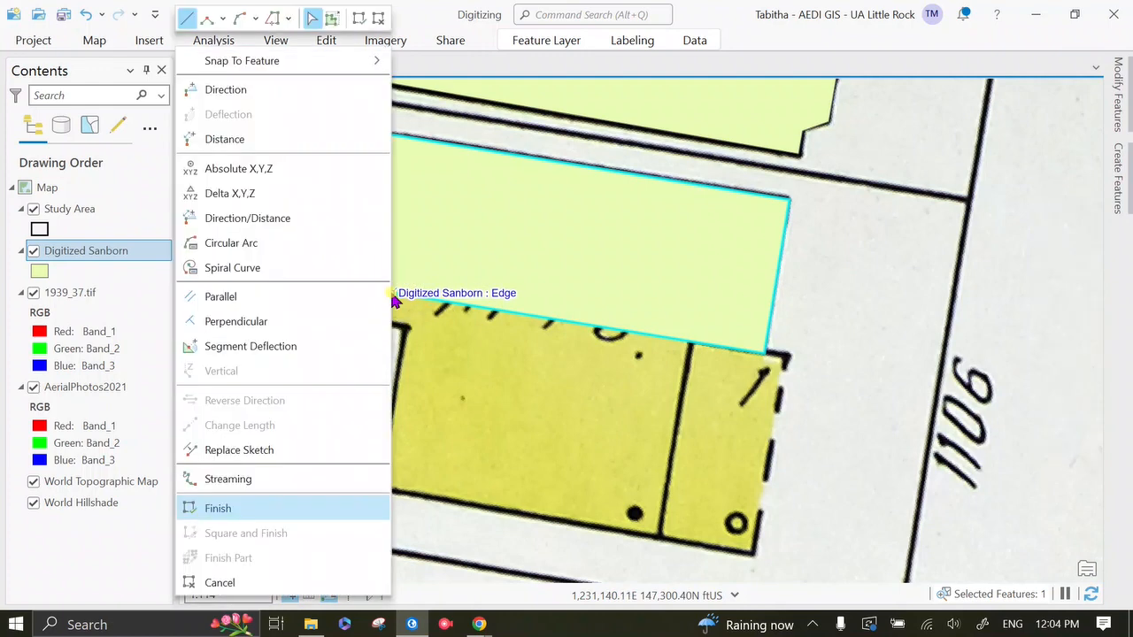
left_click(251, 322)
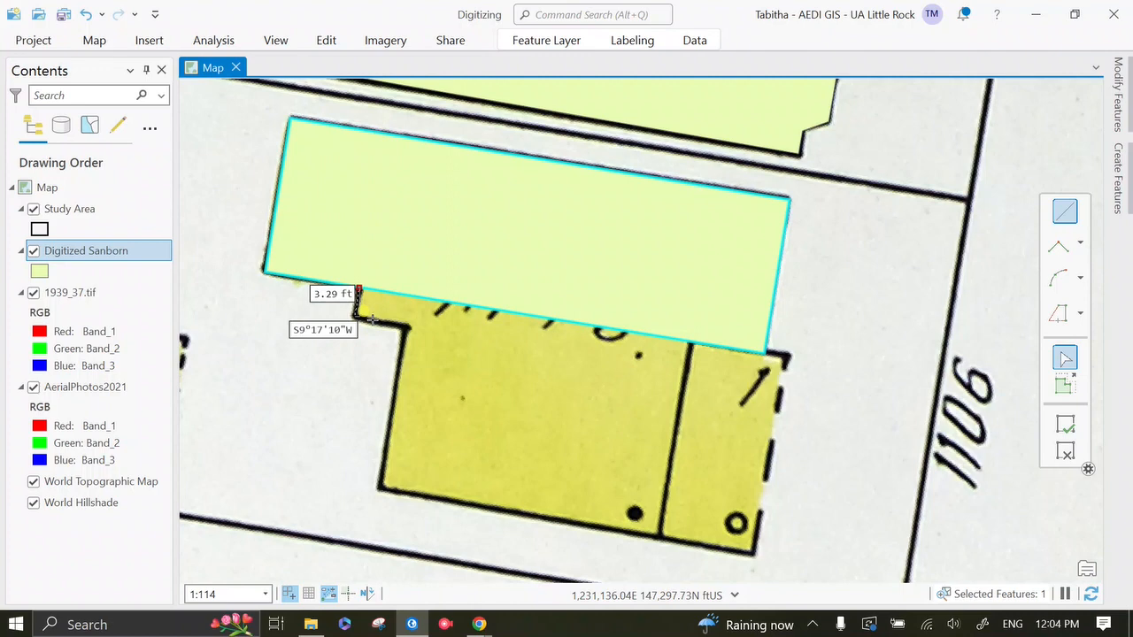
right_click(359, 290)
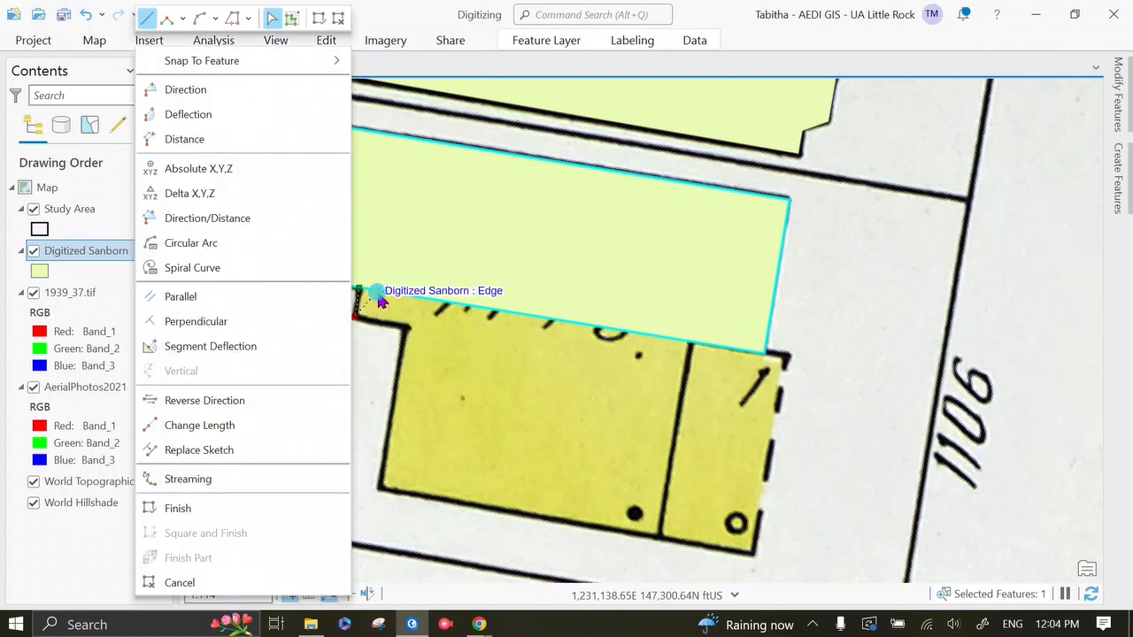
left_click(284, 298)
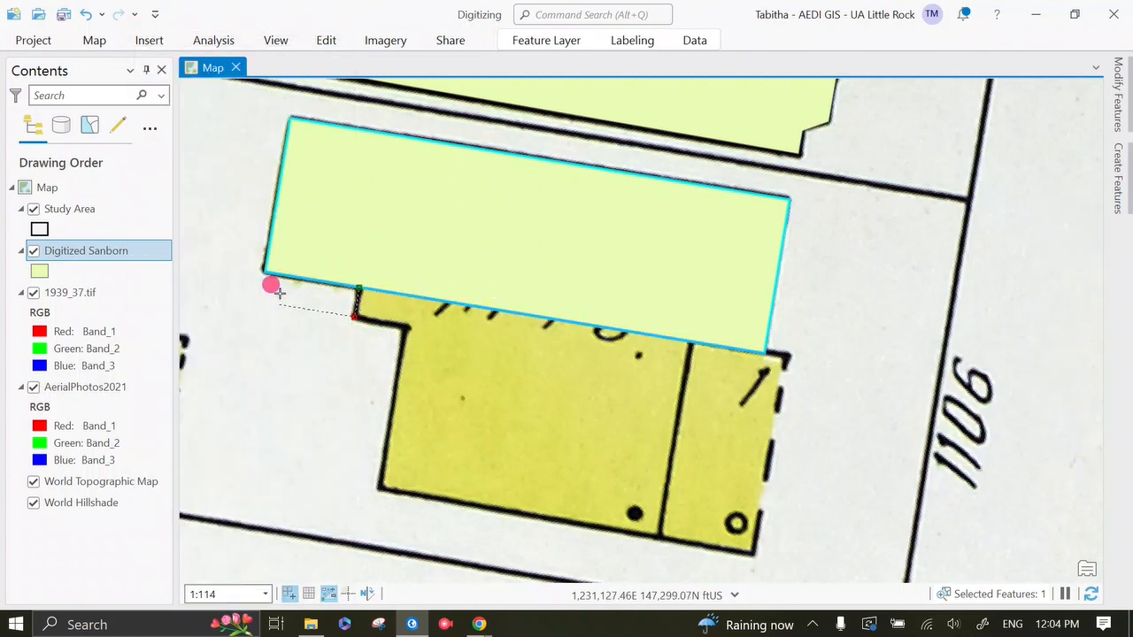
left_click(403, 335)
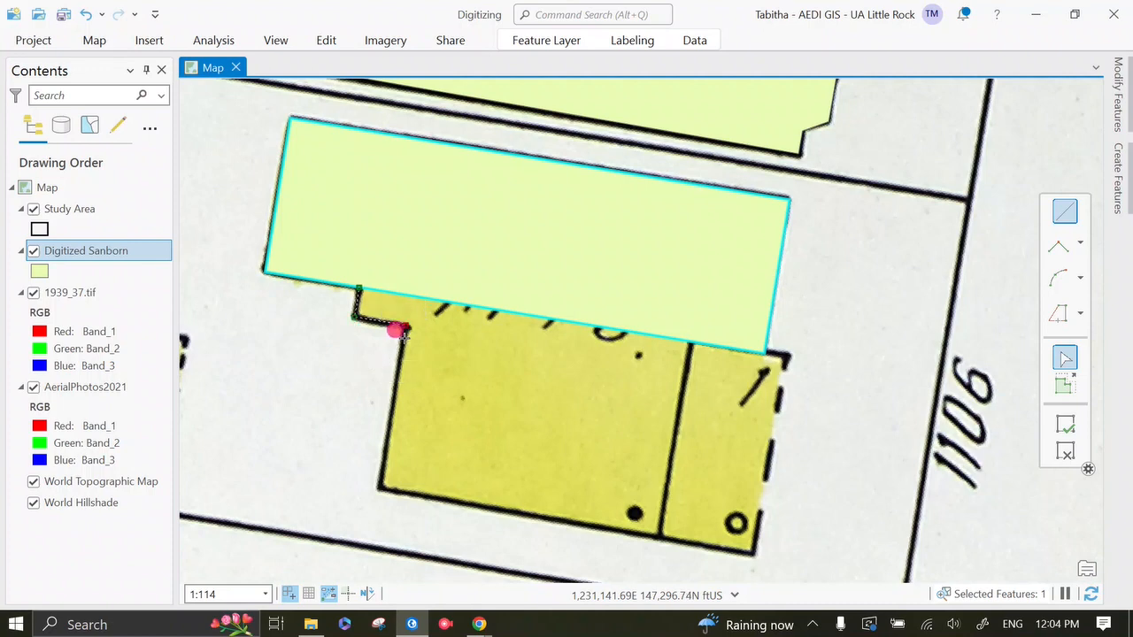
Step: Continue the reshape line down the southern wing's west wall perpendicular to the rectangle's south edge, and about 42 ft along the south wall parallel to it
right_click(426, 298)
left_click(252, 301)
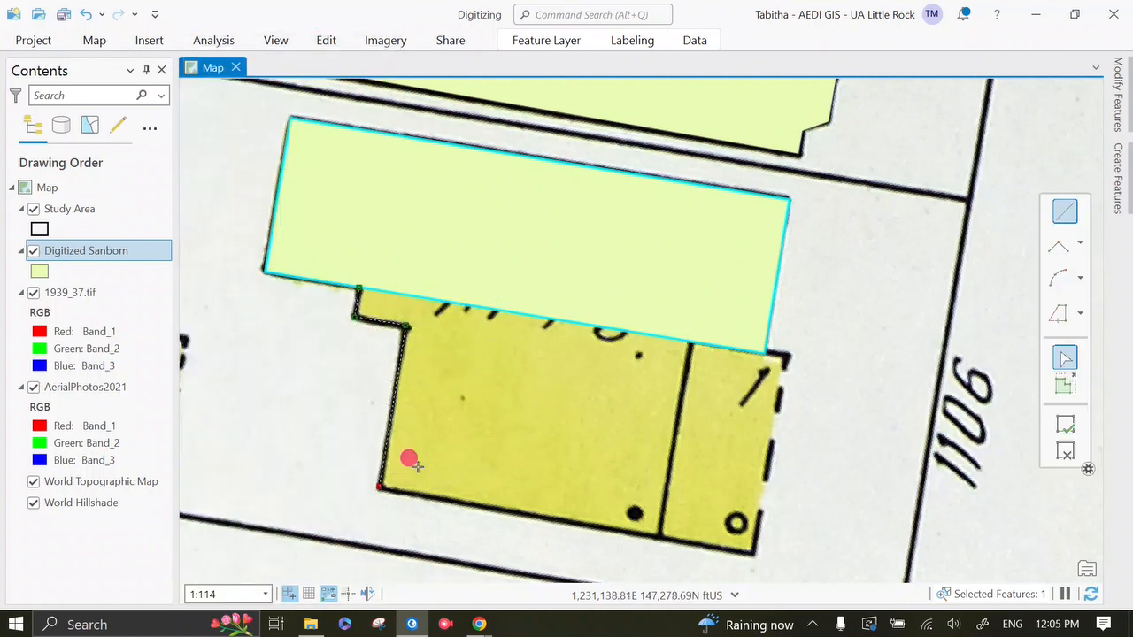
right_click(473, 306)
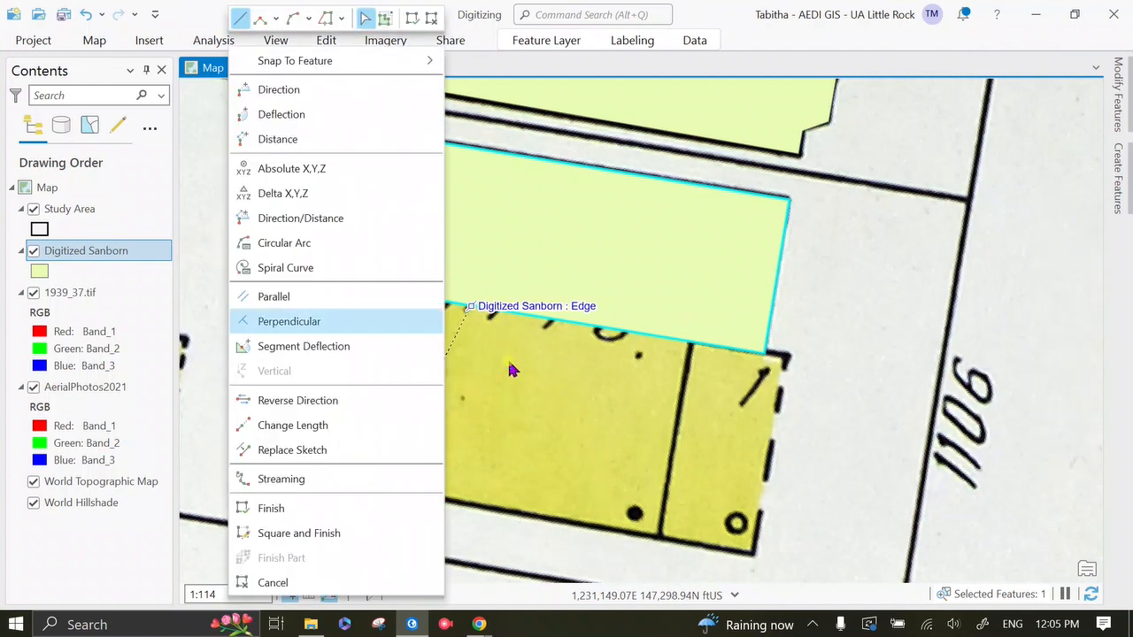
left_click(397, 300)
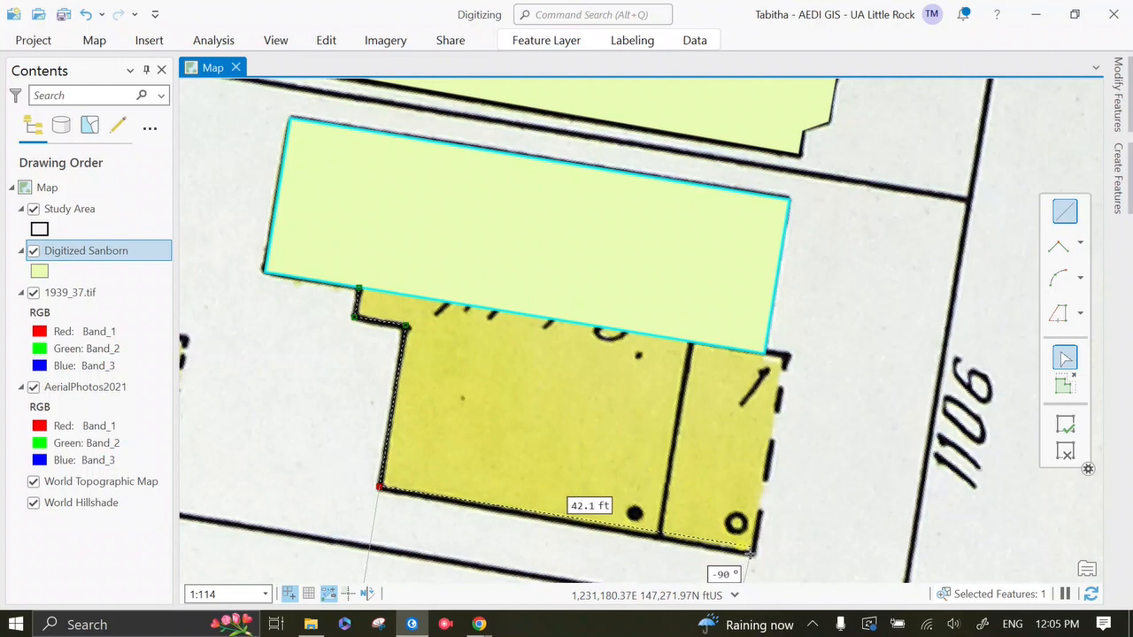
left_click(751, 553)
Step: Complete the reshape up the dashed east side, perpendicular to the rectangle's south edge, and back into the polygon, and save the edits
right_click(638, 334)
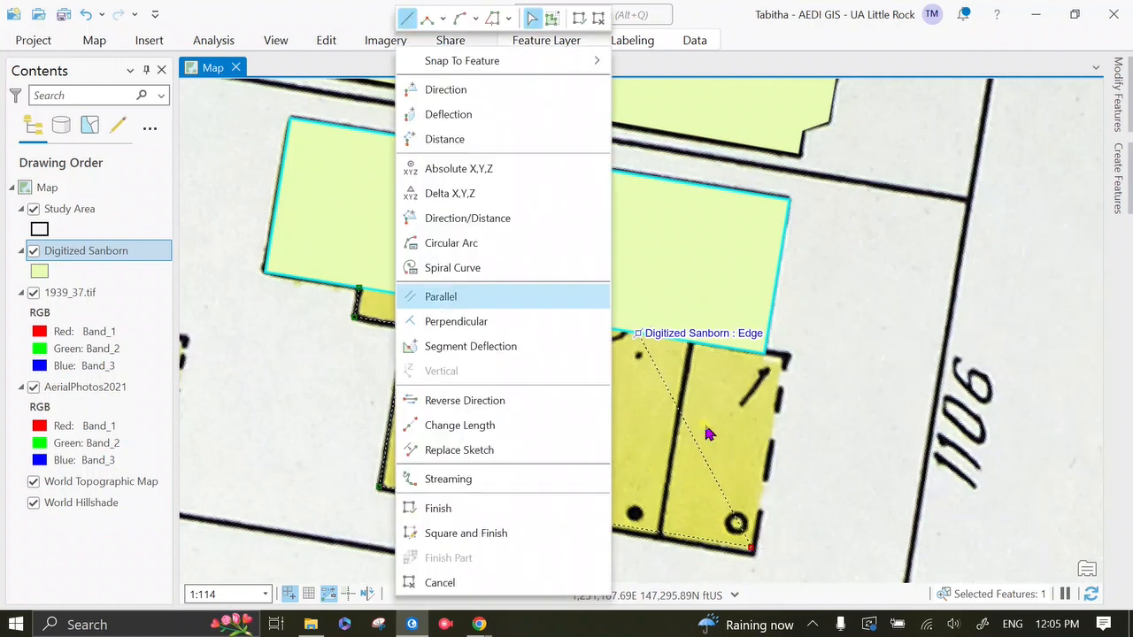
left_click(560, 322)
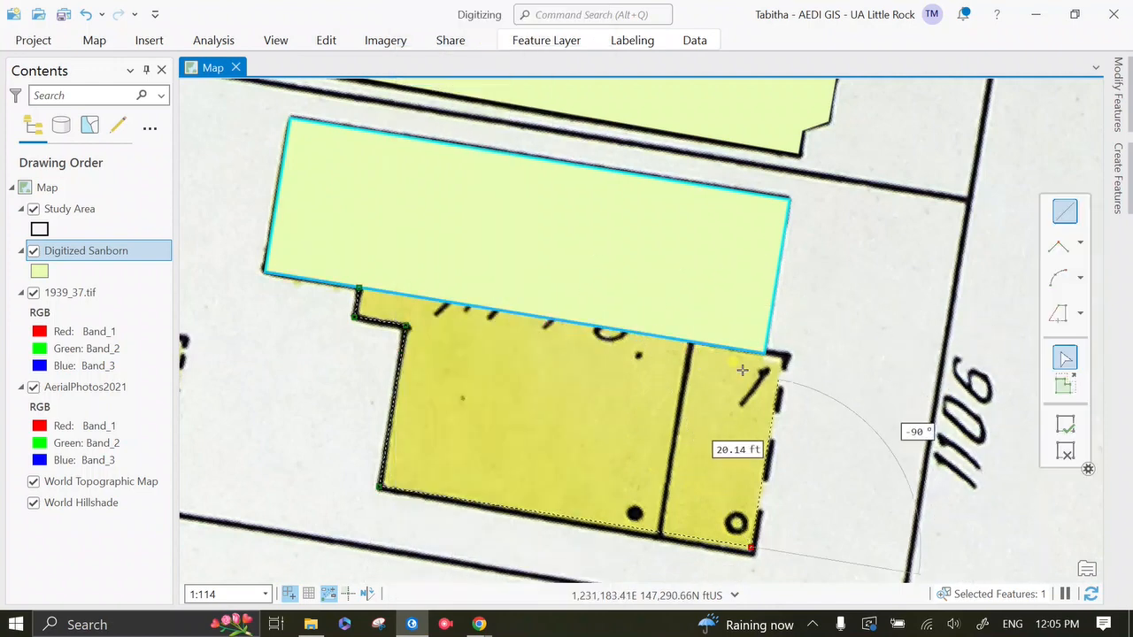
left_click(788, 351)
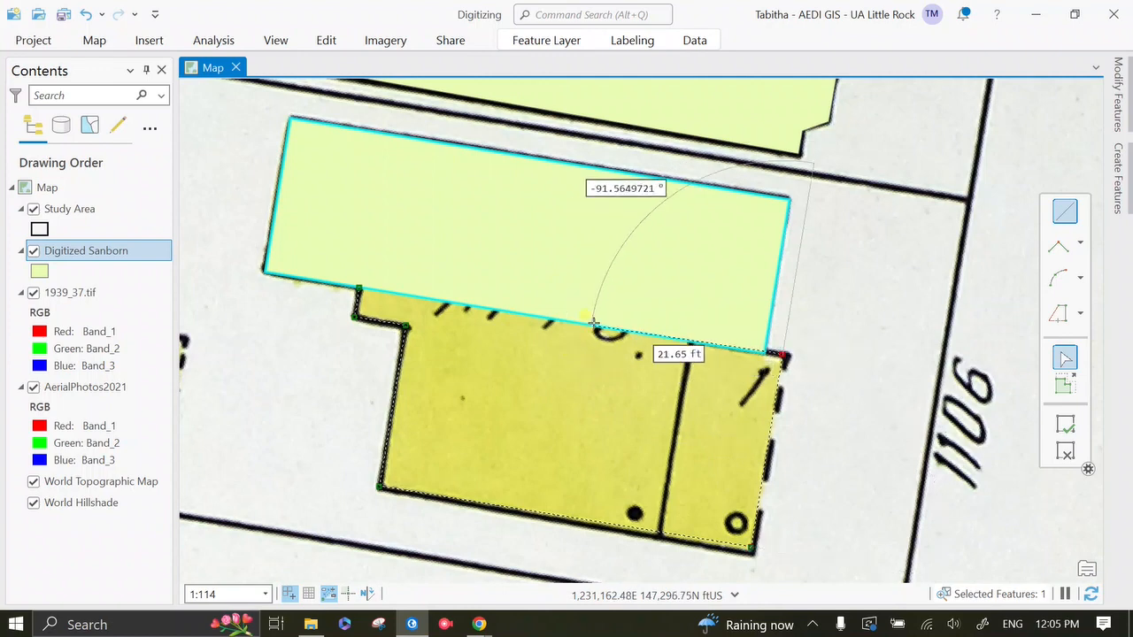
right_click(885, 331)
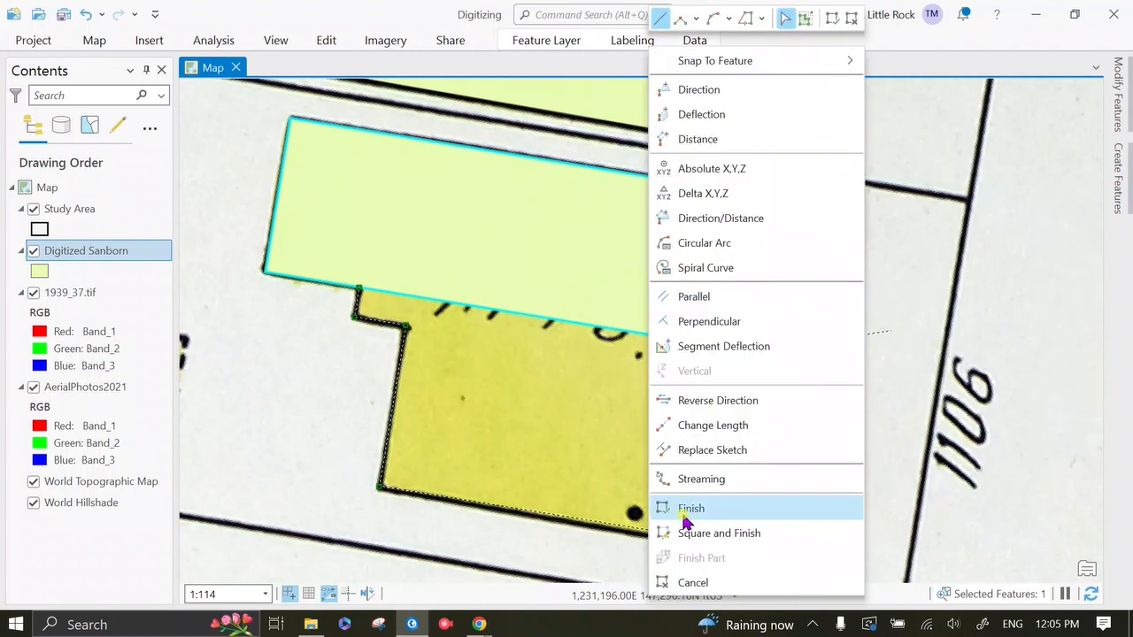
left_click(691, 510)
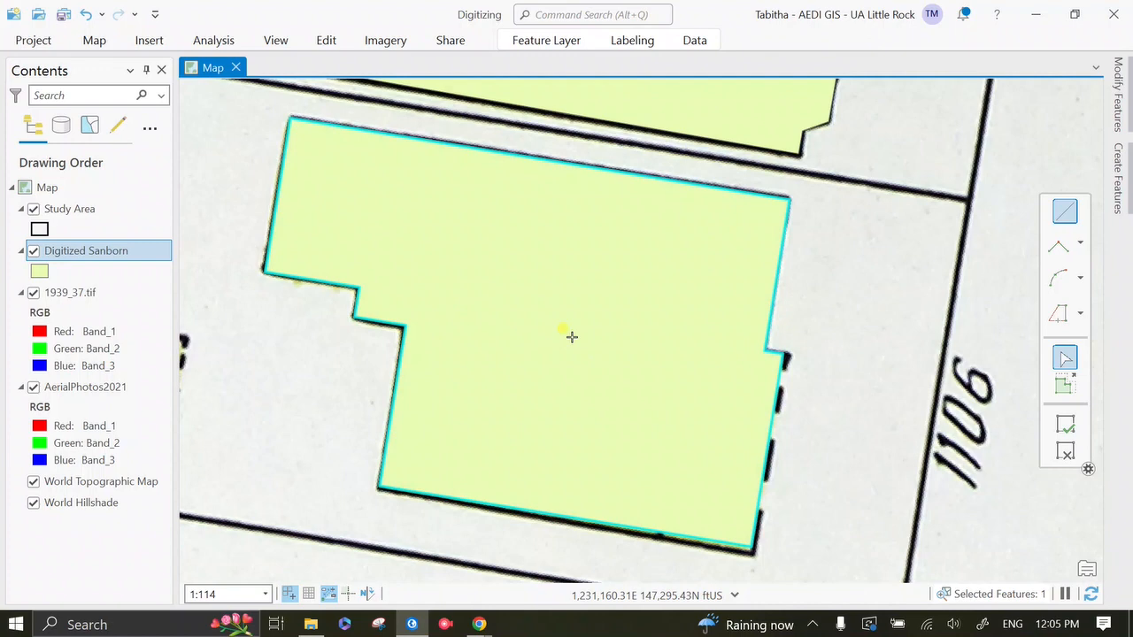
left_click(326, 42)
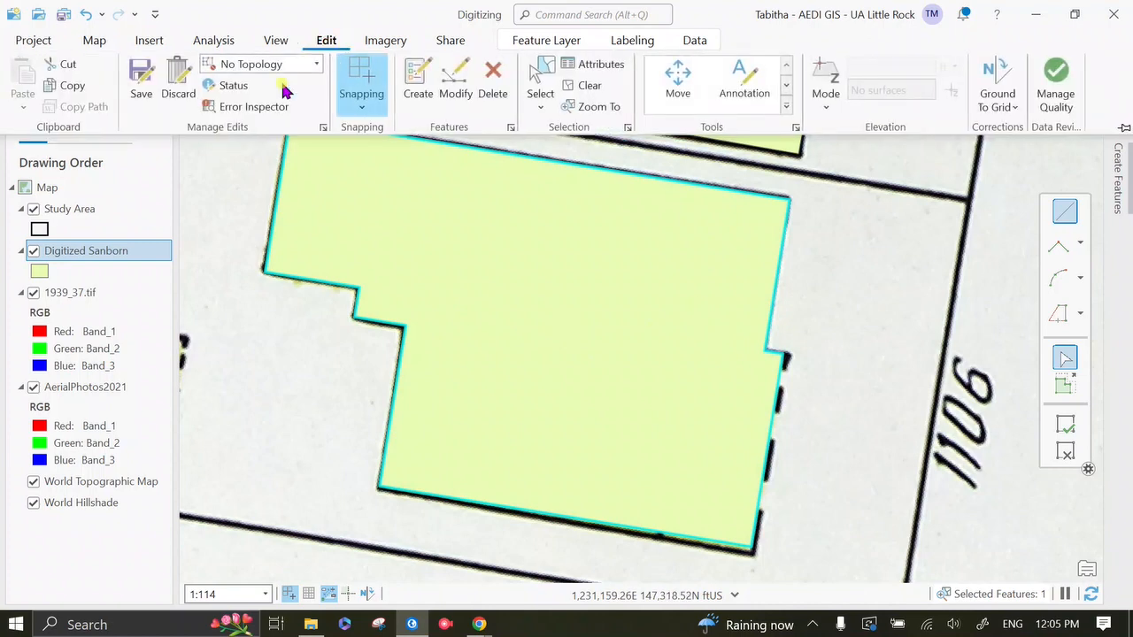
left_click(140, 80)
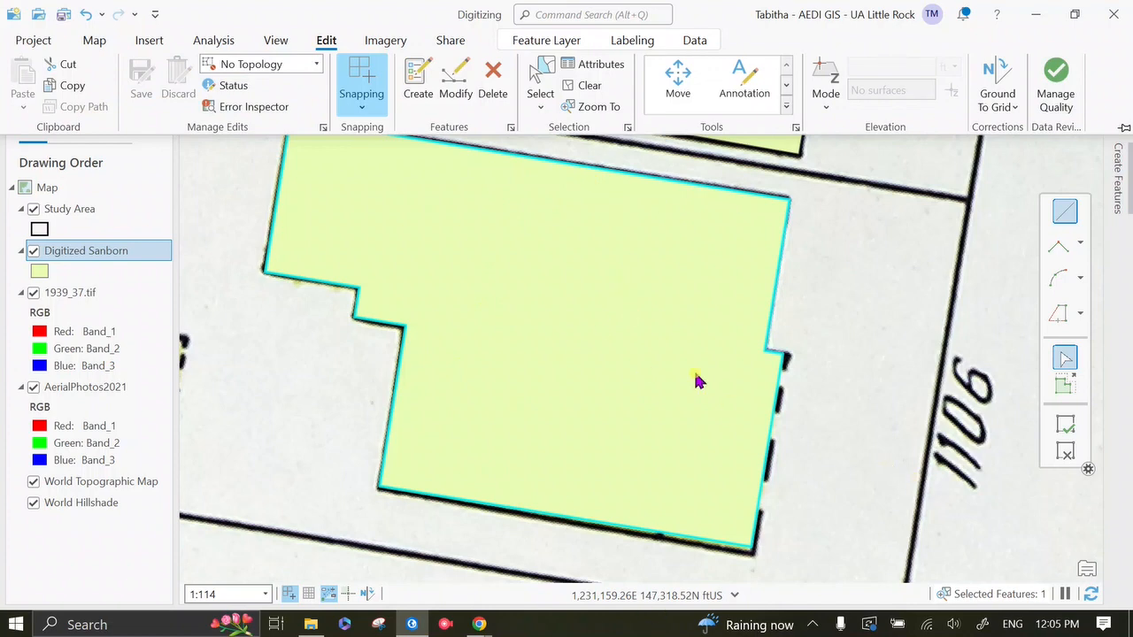